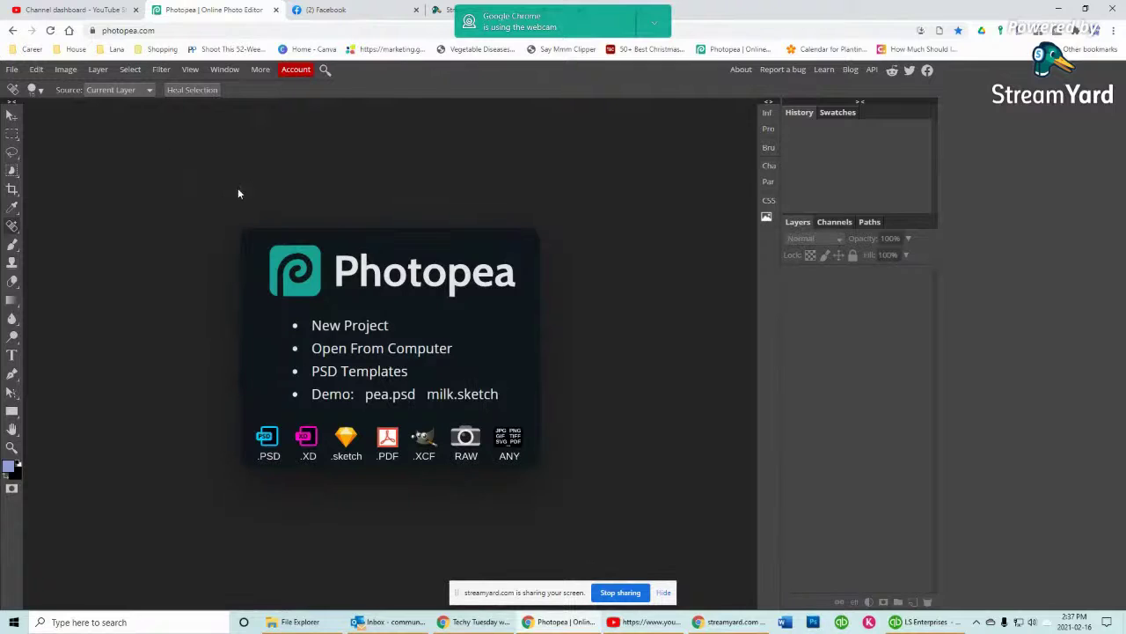
Step: Open the file 03A_Start.psd from the Lesson03 folder
click(12, 70)
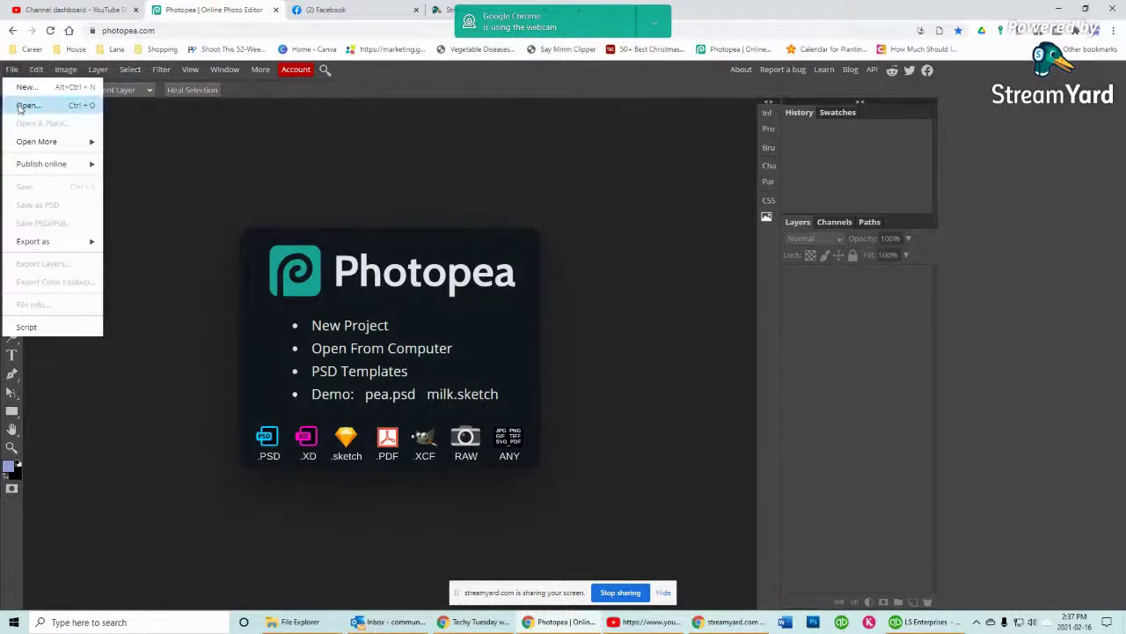
click(28, 105)
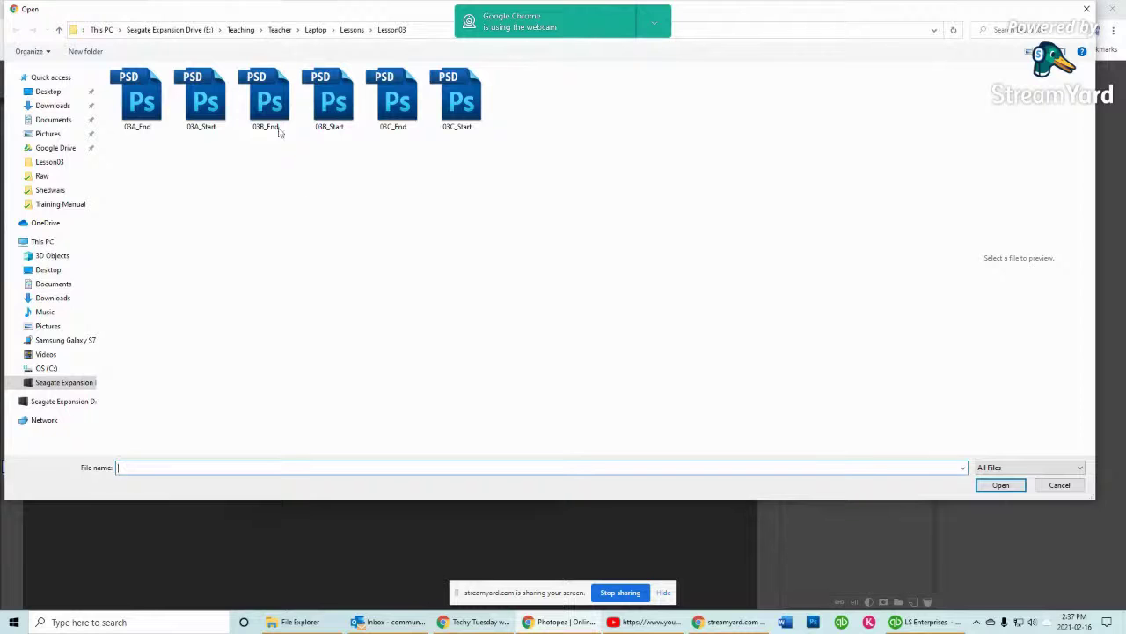
double_click(209, 104)
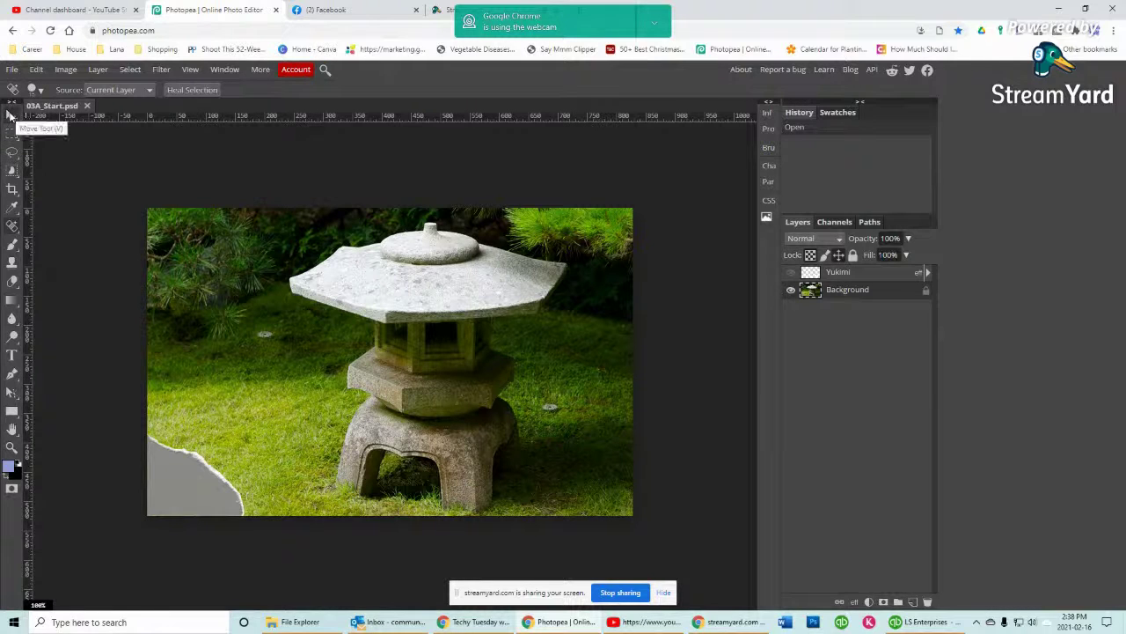
Step: Cover the torn grey corner in the lower left of the photo with cloned grass using the Clone Tool
click(12, 263)
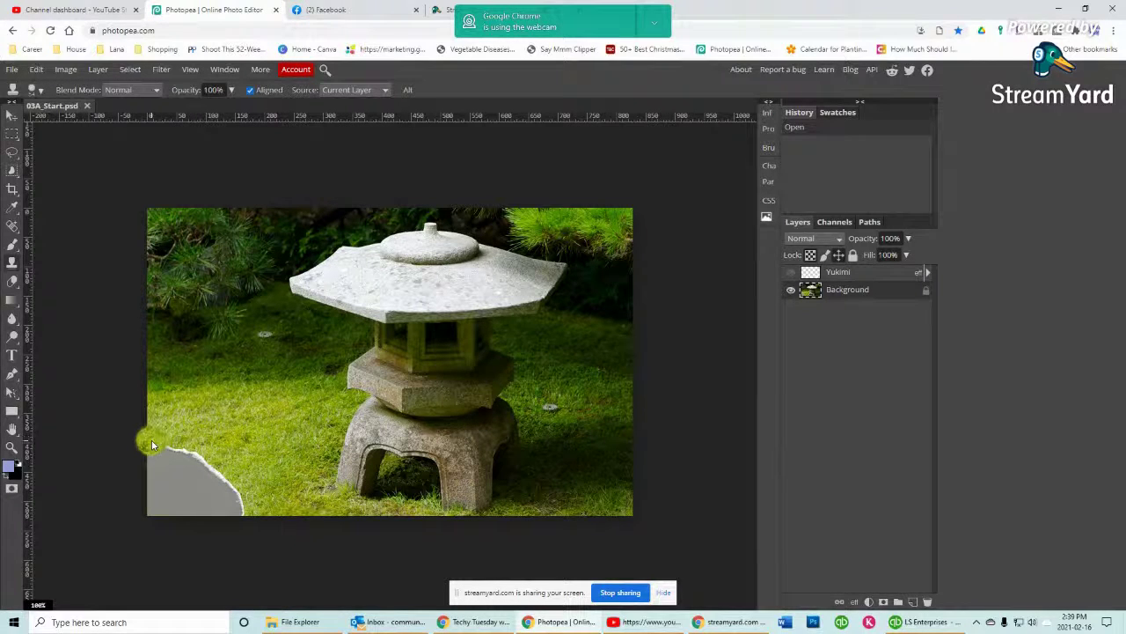
click(195, 462)
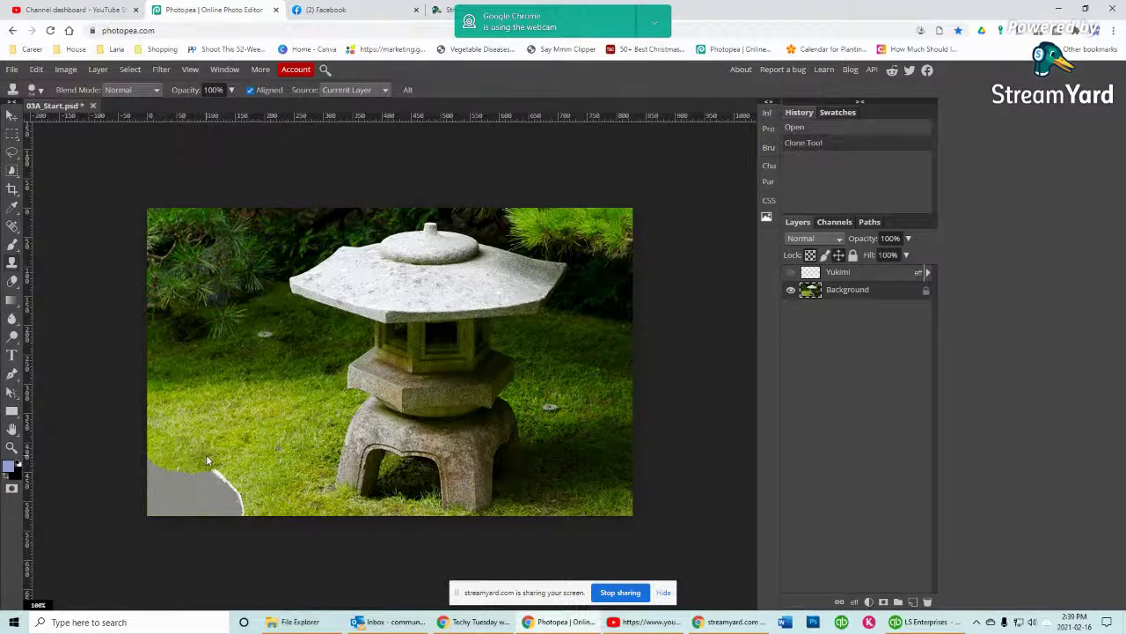
click(147, 469)
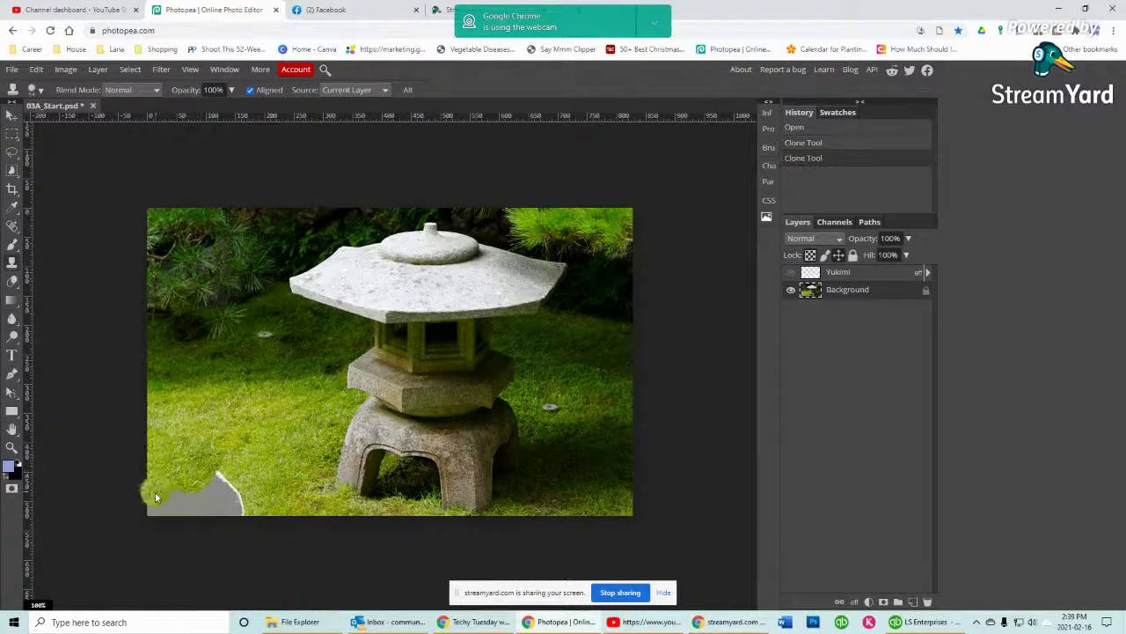
click(158, 490)
mouse_move(159, 489)
mouse_down()
mouse_move(195, 488)
mouse_move(210, 466)
mouse_move(235, 513)
mouse_up()
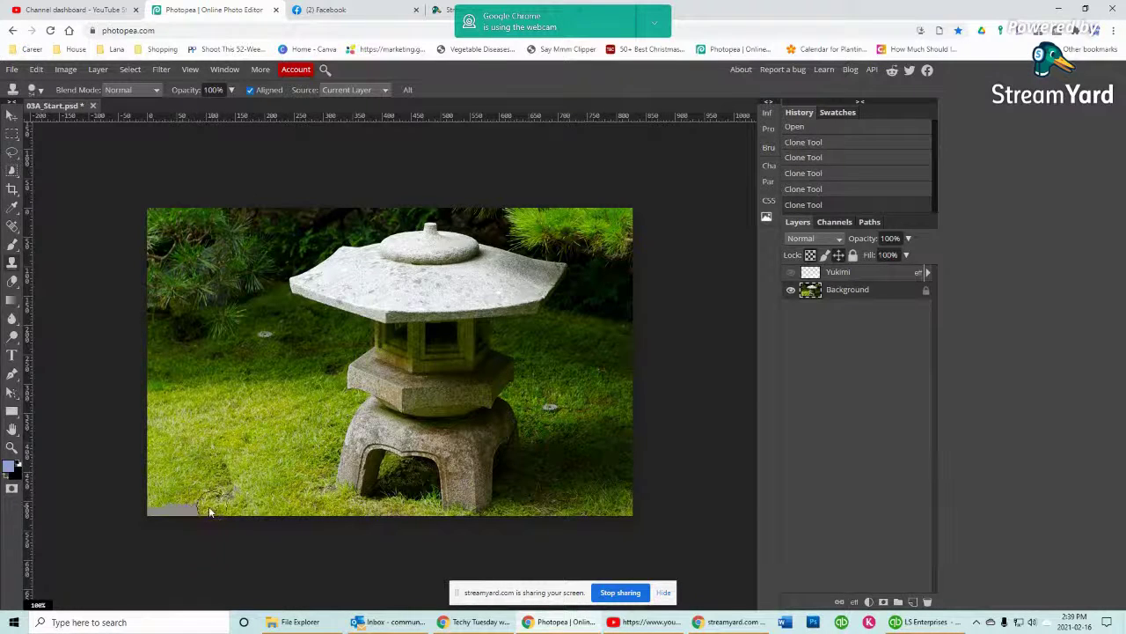
mouse_move(209, 506)
mouse_down()
mouse_move(157, 502)
mouse_move(168, 500)
mouse_up()
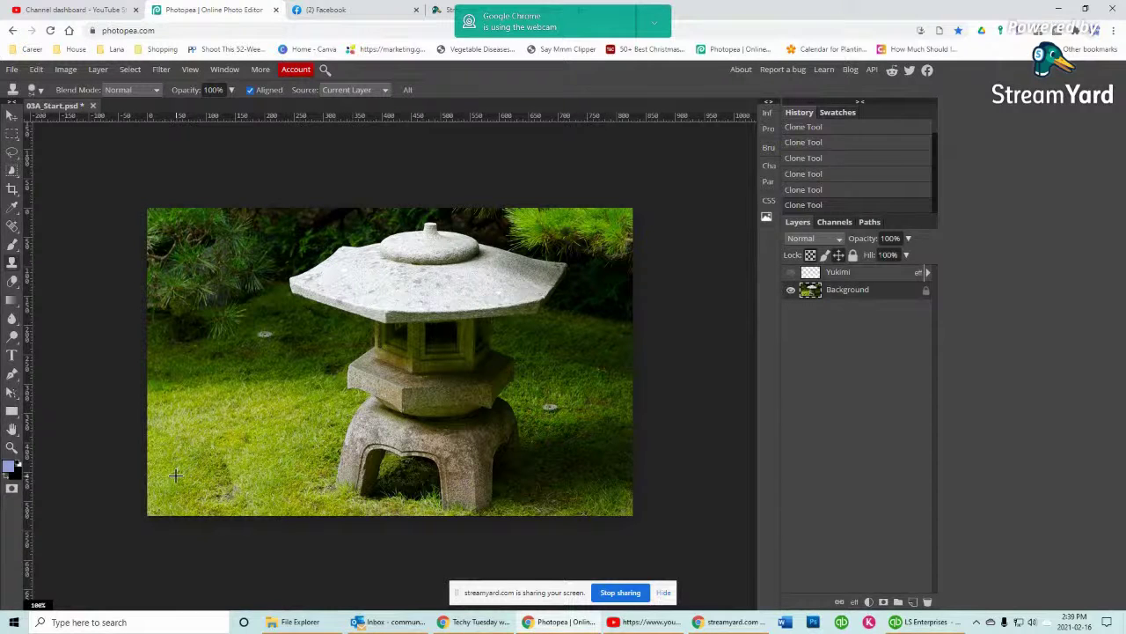
drag(220, 494, 267, 433)
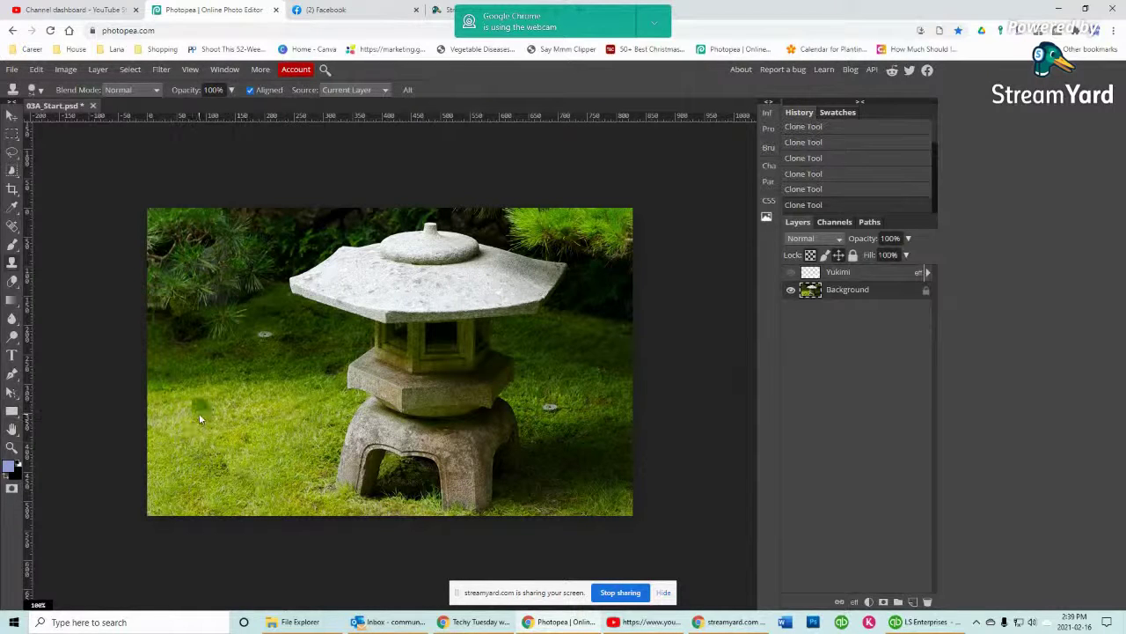
alt+click(266, 330)
click(256, 398)
Step: Activate the Spot Healing Brush and set its brush size to 29 px
right_click(14, 229)
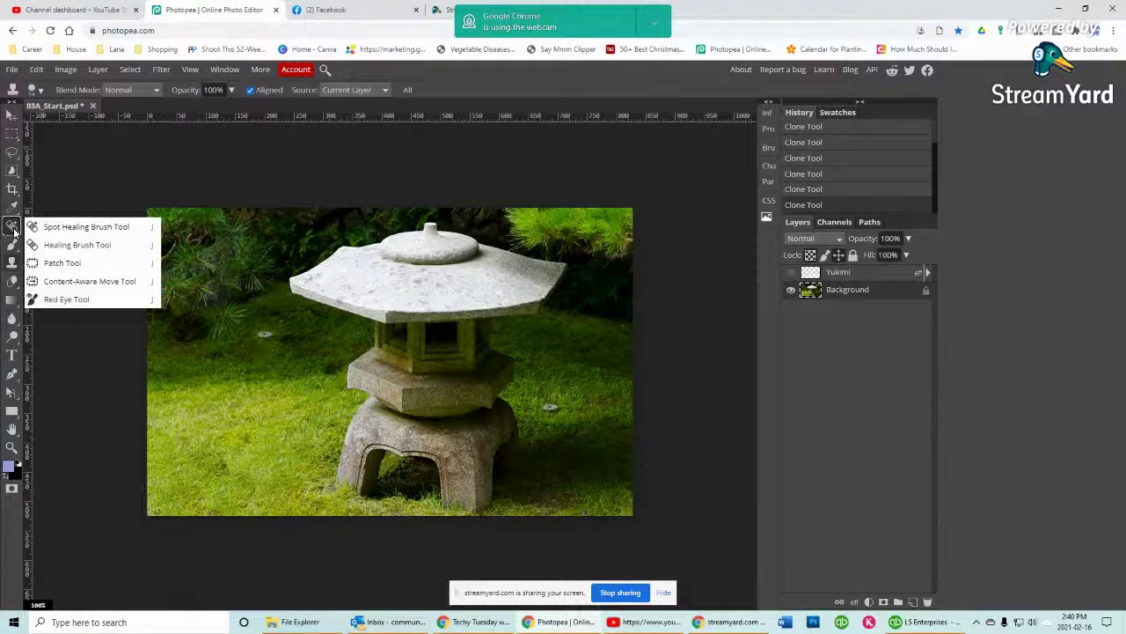
click(73, 227)
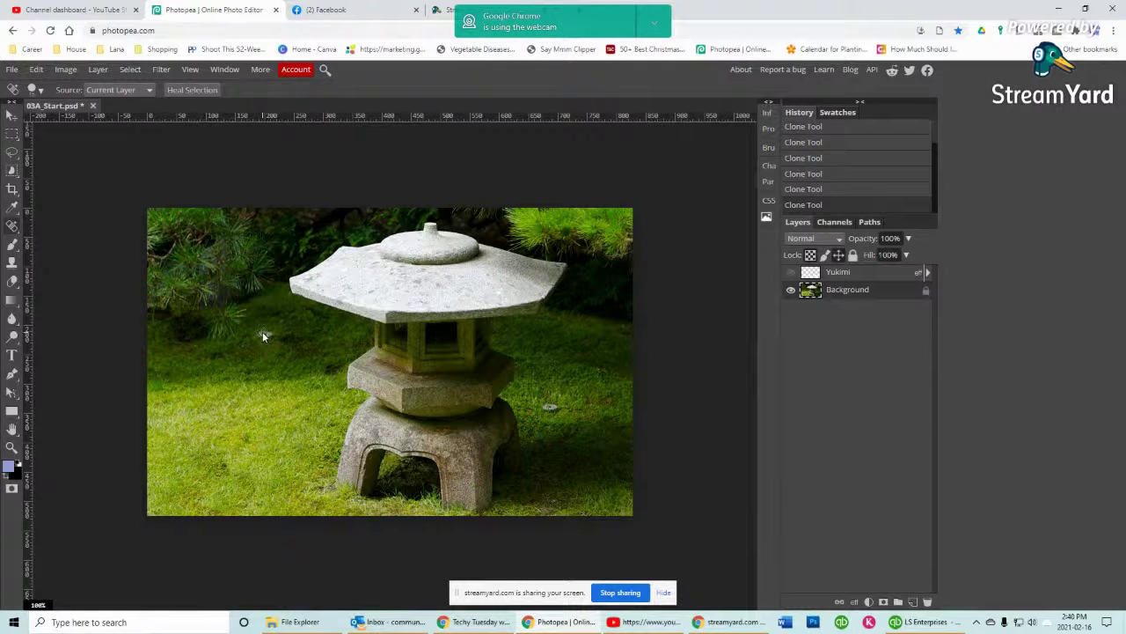
click(37, 89)
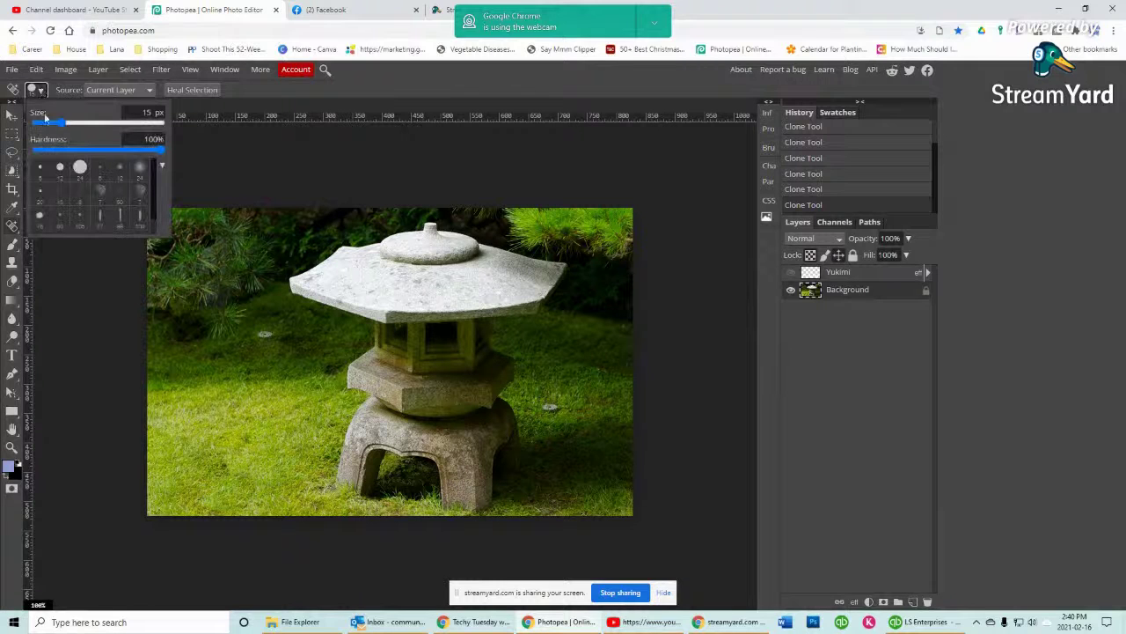
drag(64, 126, 67, 123)
drag(66, 119, 88, 120)
drag(83, 120, 69, 123)
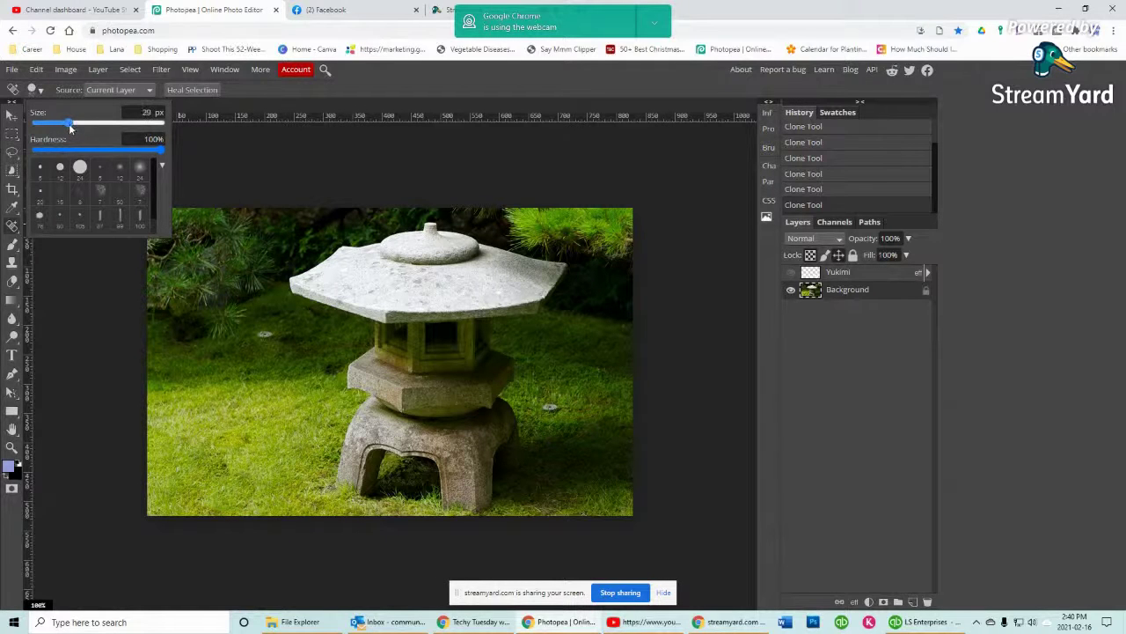
Step: Try healing the pale spot in the dark grass left of the lantern and revert that single edit
click(264, 333)
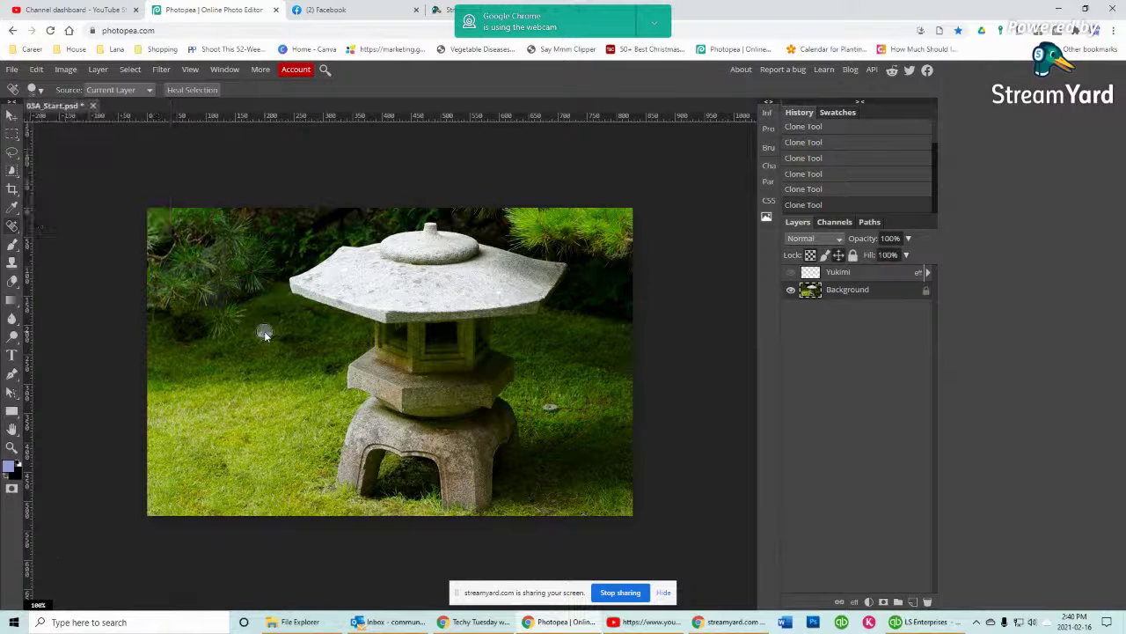
click(264, 332)
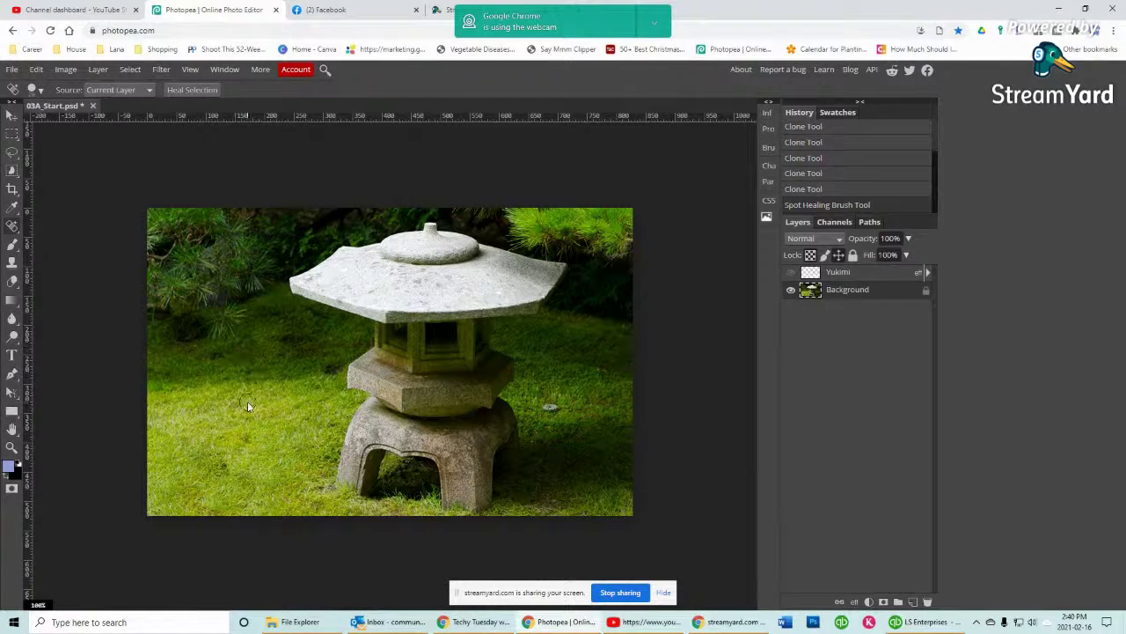
click(843, 189)
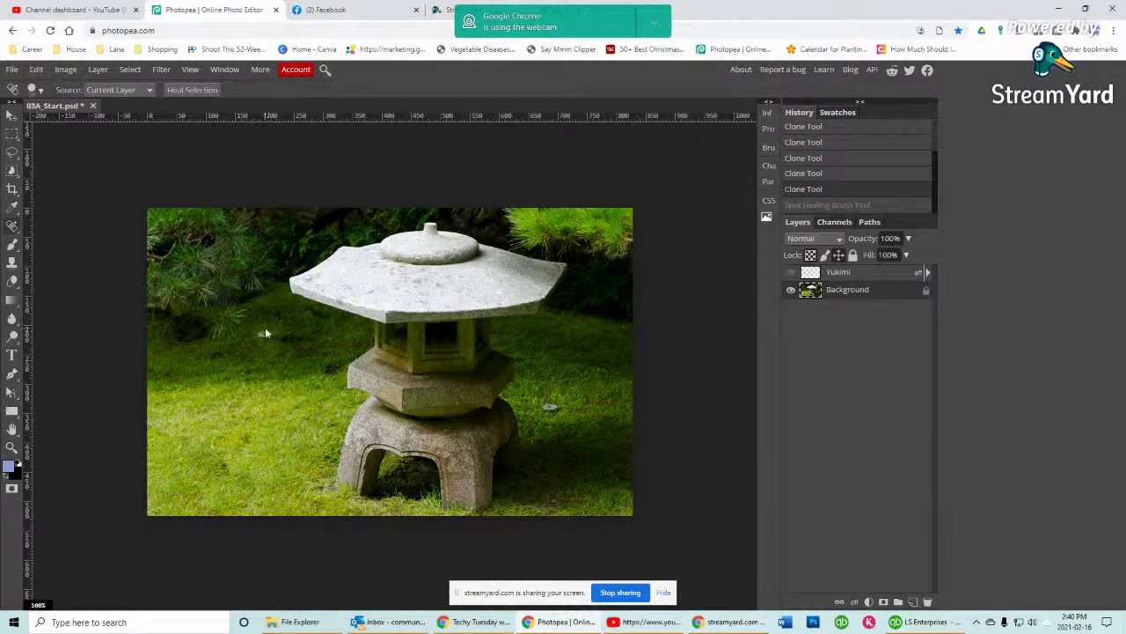
Step: Remove the pale spots in the grass on both sides of the lantern with the Spot Healing Brush
right_click(14, 226)
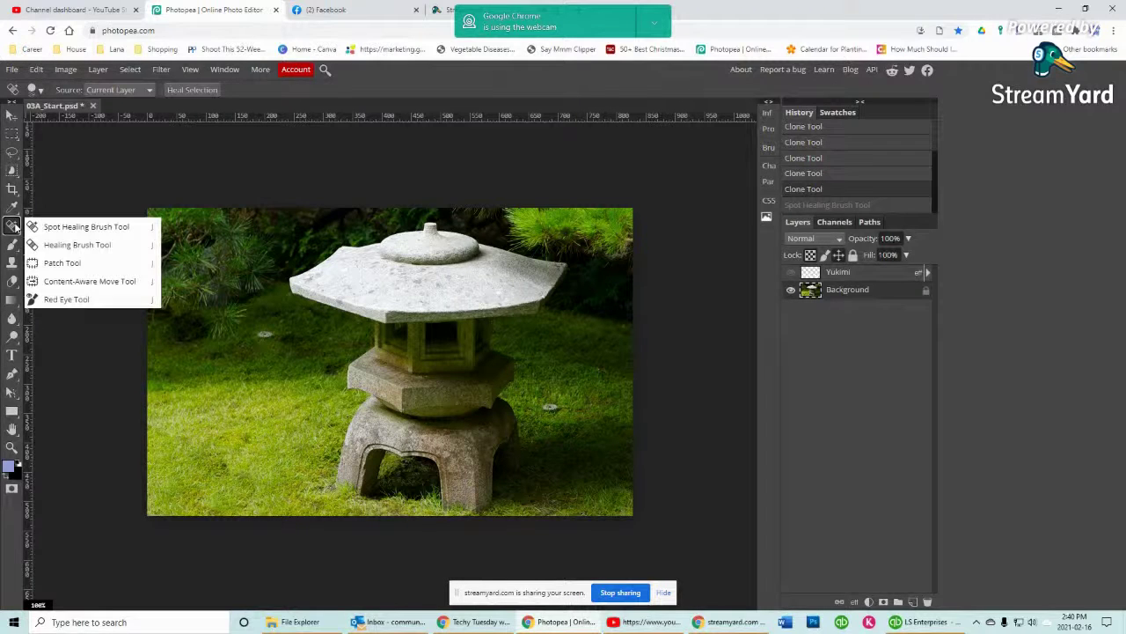
click(264, 332)
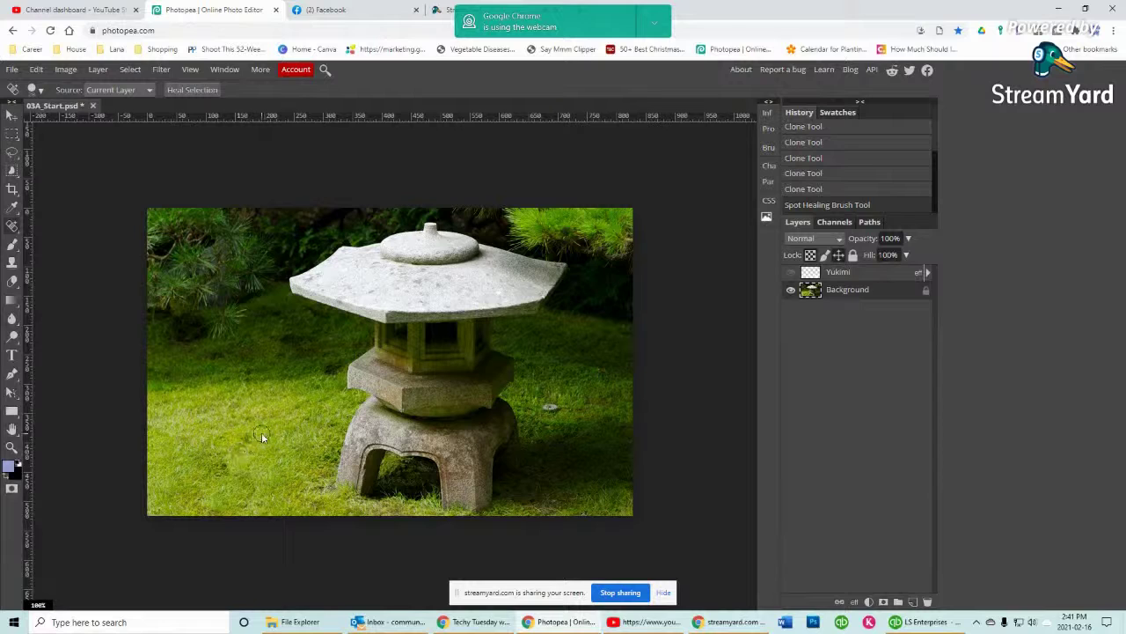
click(549, 410)
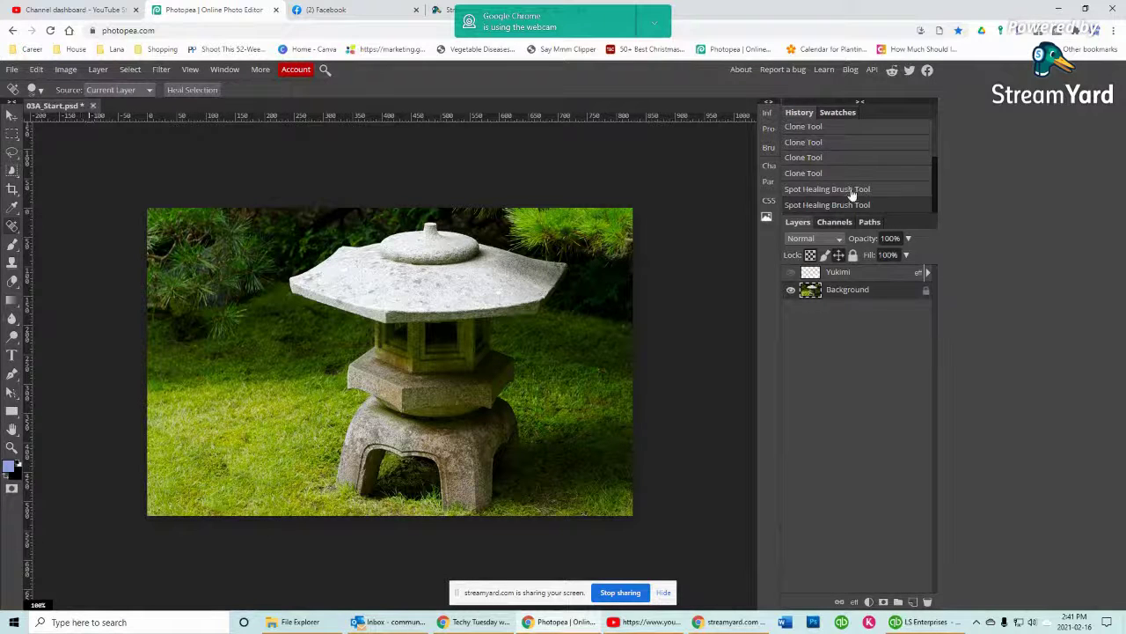
Step: Compare the originally opened photo with the fully retouched version twice, finishing on the last Spot Healing Brush state
scroll(850, 194, up, 2)
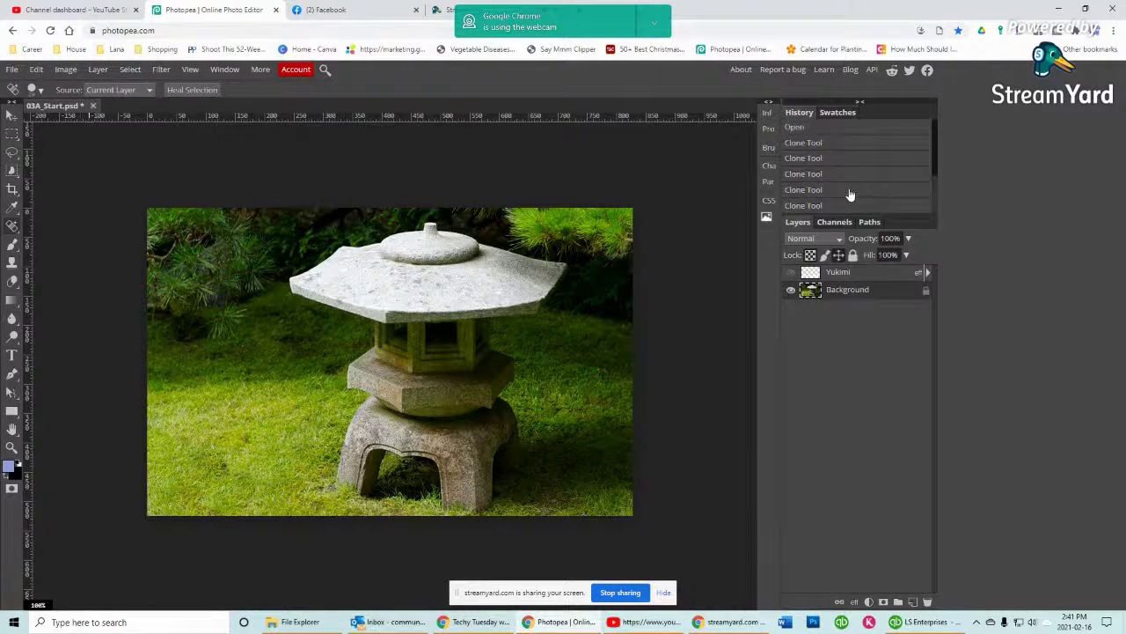
click(816, 129)
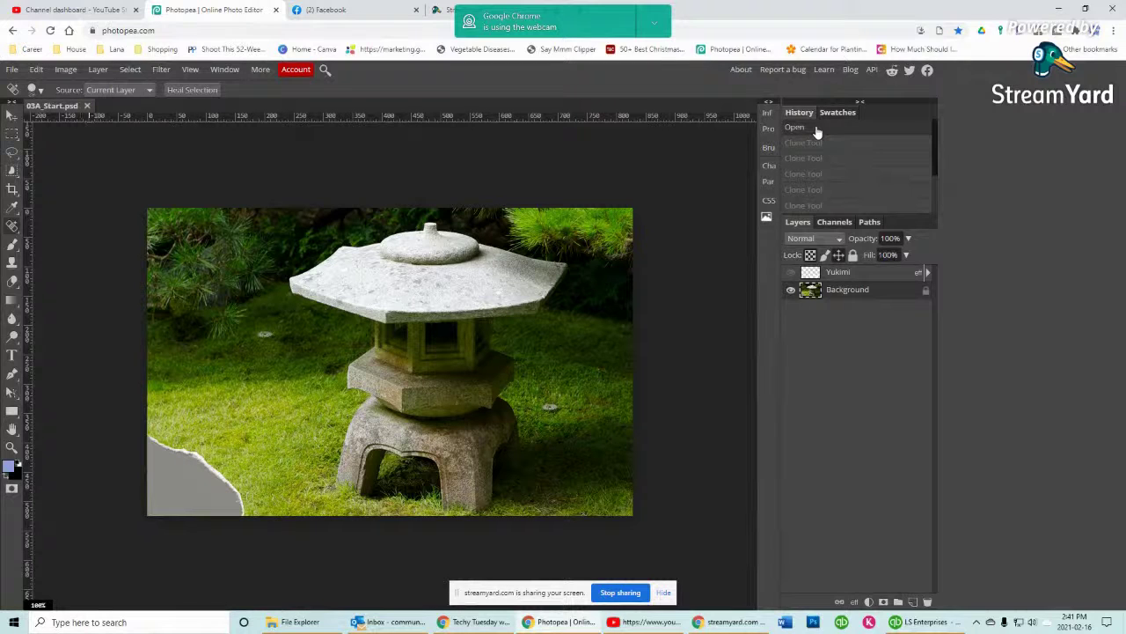
scroll(921, 167, down, 2)
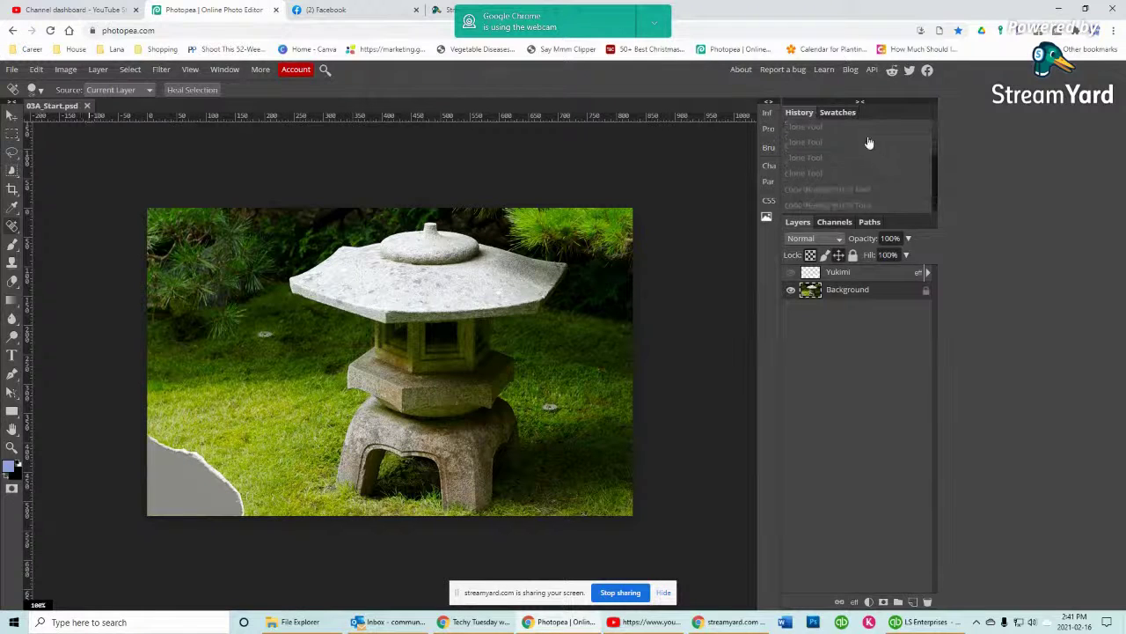
click(824, 206)
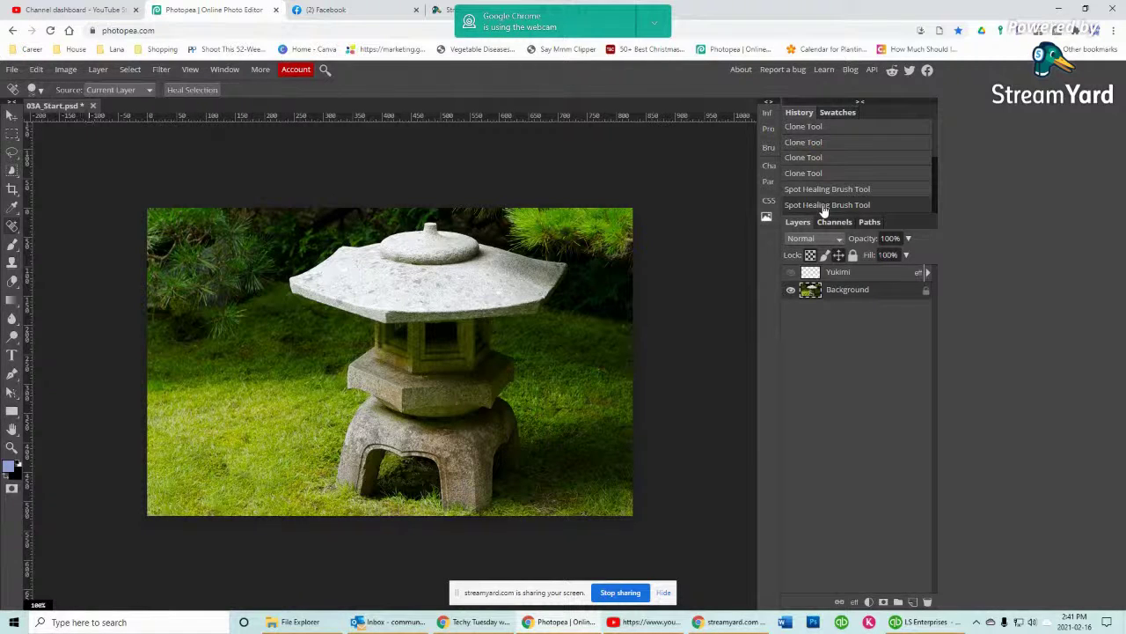
scroll(823, 202, up, 2)
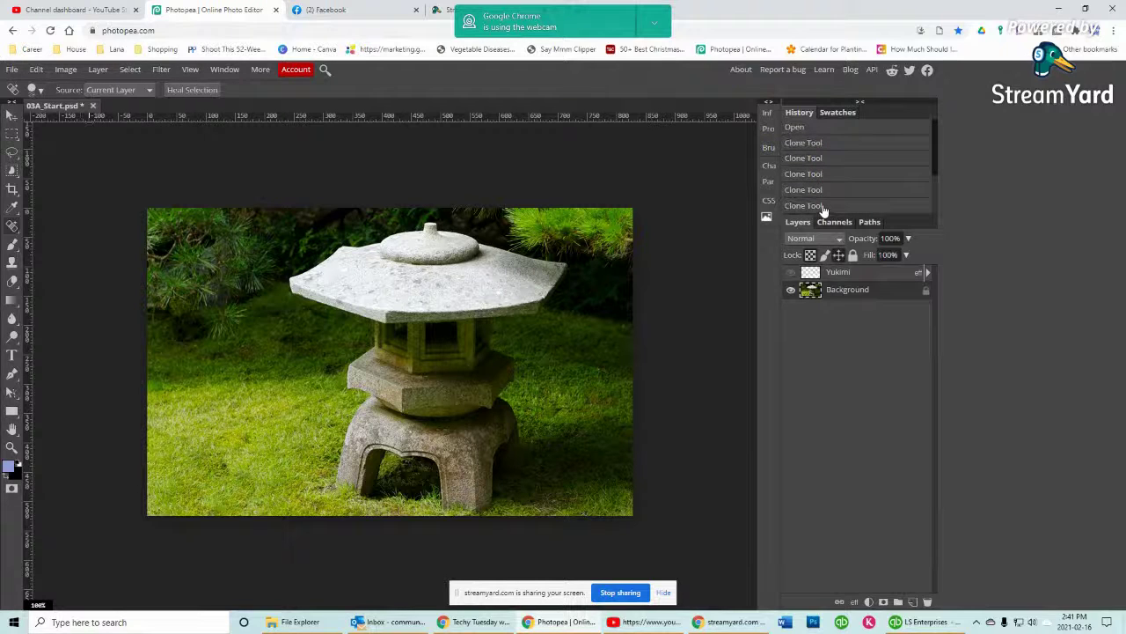
click(821, 128)
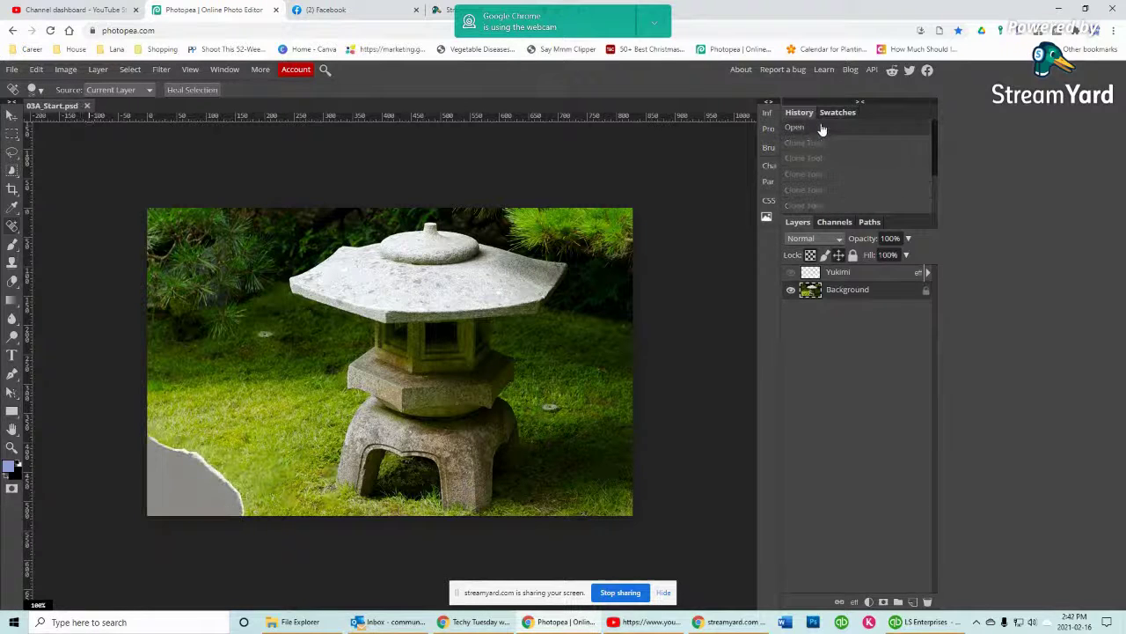
scroll(833, 173, down, 1)
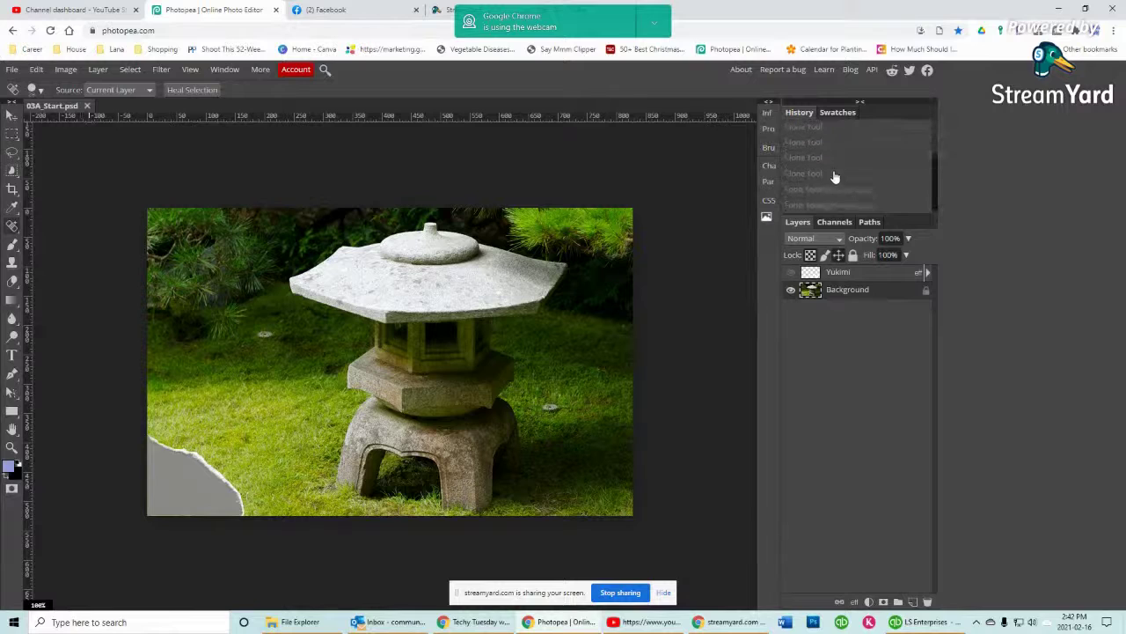
click(821, 208)
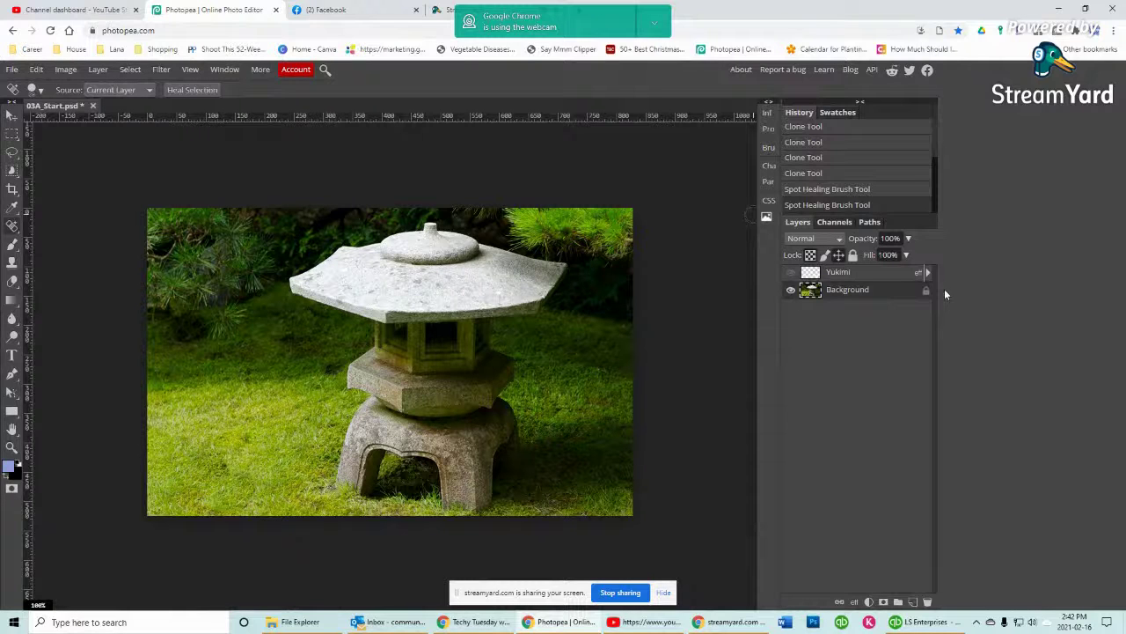
Step: Switch to the Move tool and try to save the changes directly over the original 03A_Start.psd
click(12, 115)
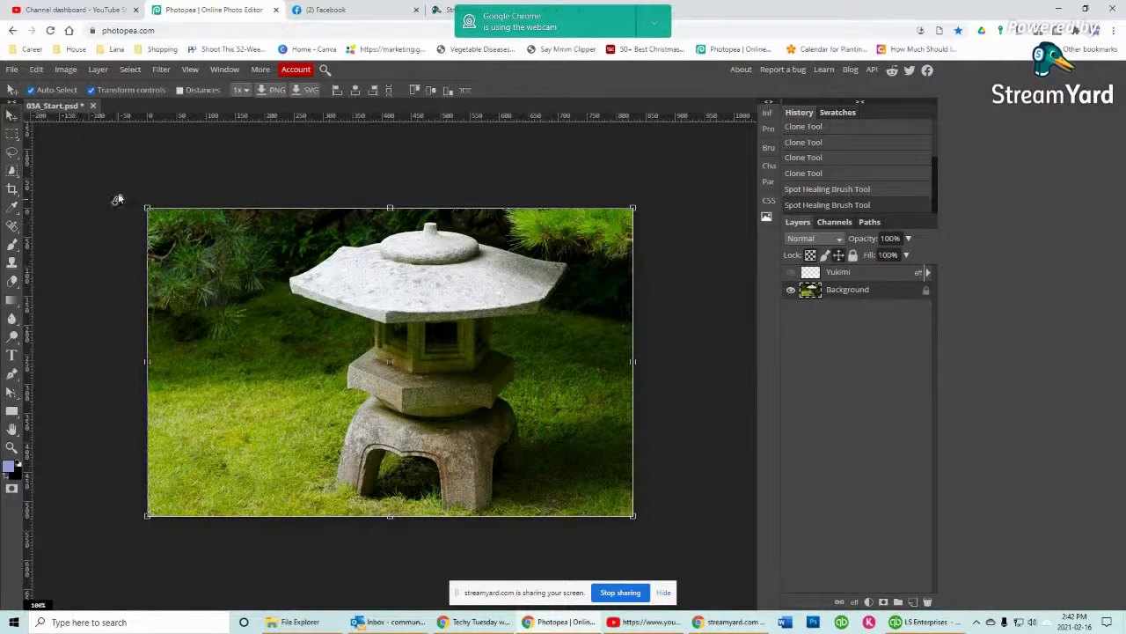
click(65, 153)
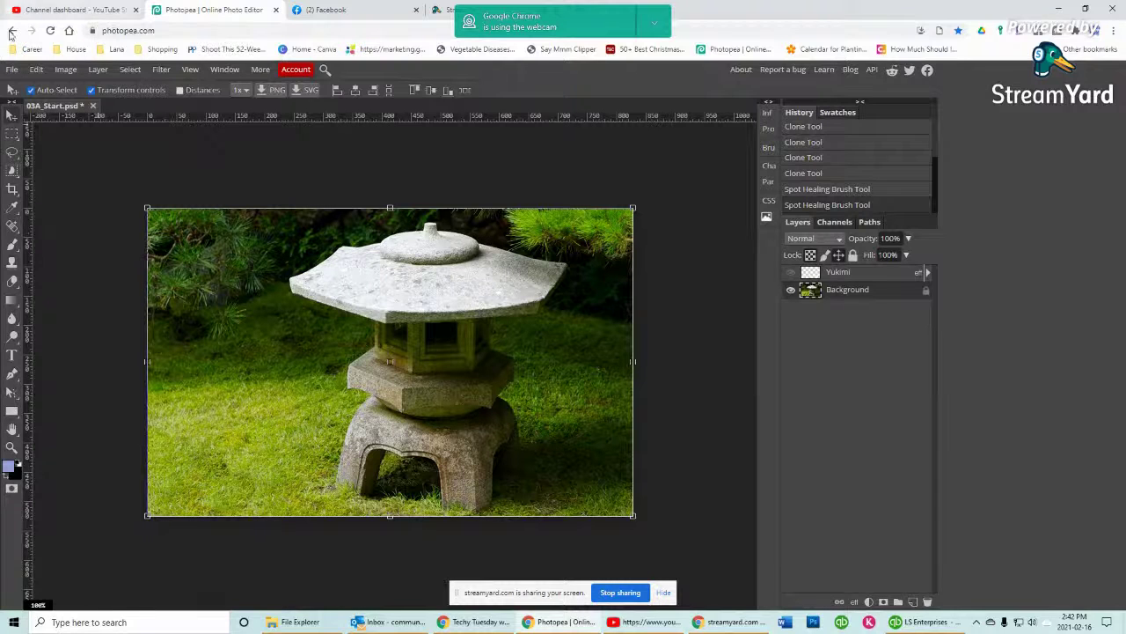
click(11, 69)
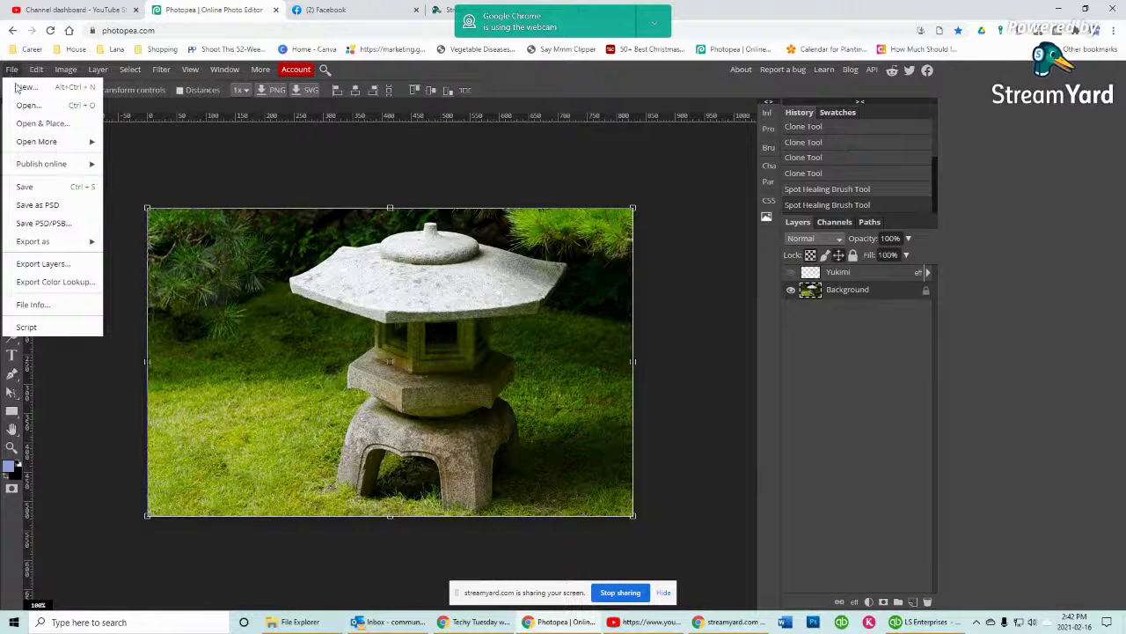
click(24, 187)
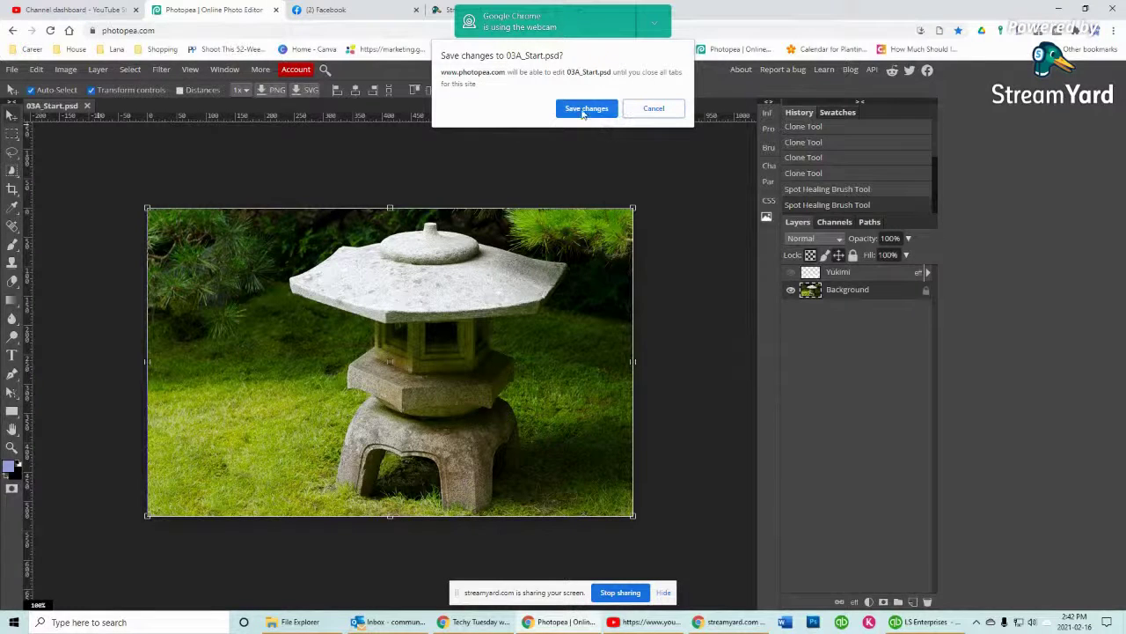
click(661, 108)
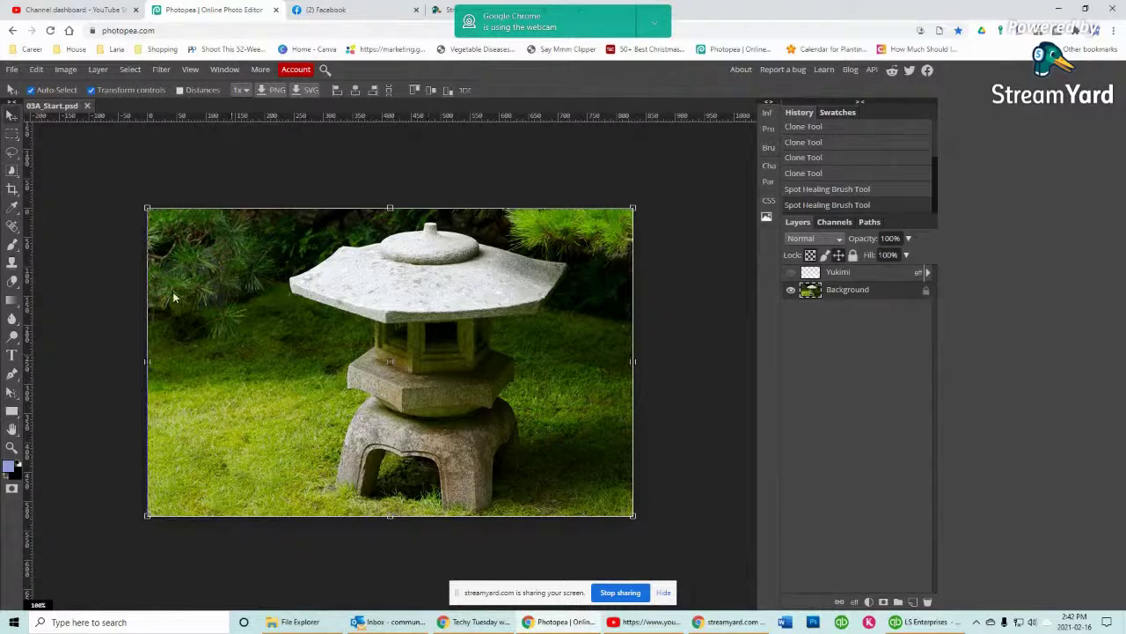
Step: Save the retouched photo as PSD 03A_Start in the Pictures folder on Seagate Expansion Drive (E:), after checking the Teaching folder
click(13, 71)
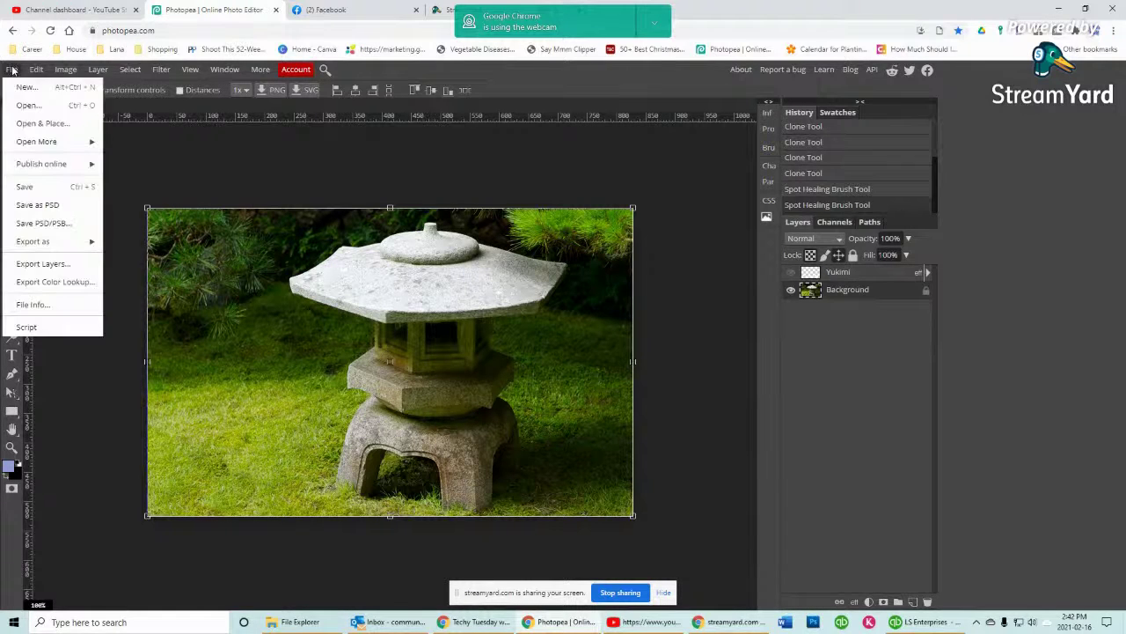
click(34, 209)
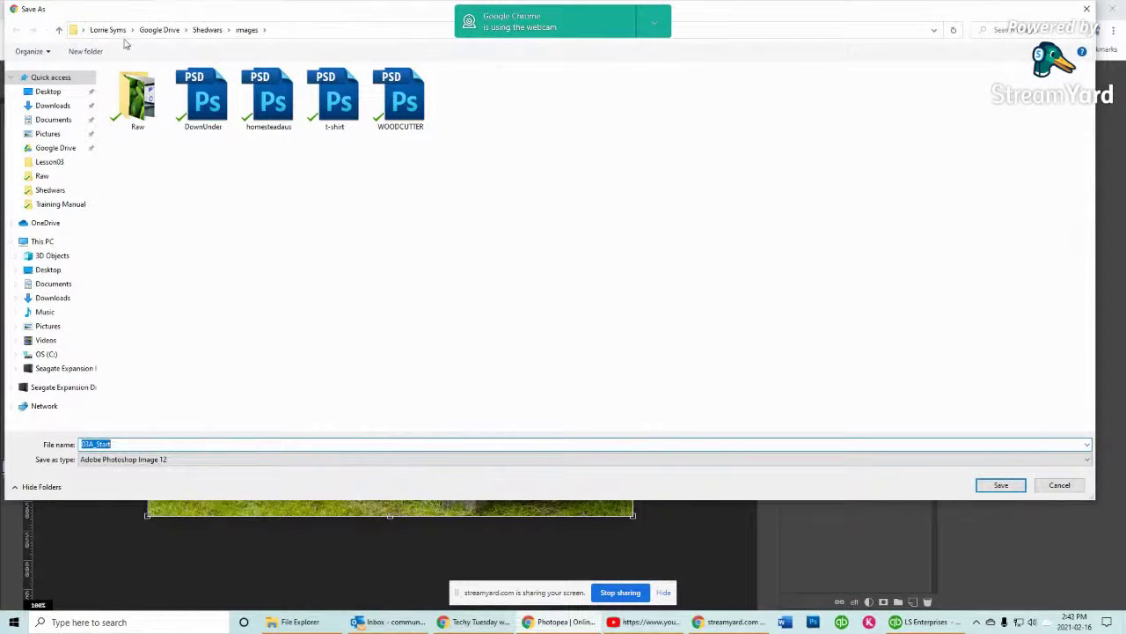
click(75, 389)
scroll(186, 334, down, 2)
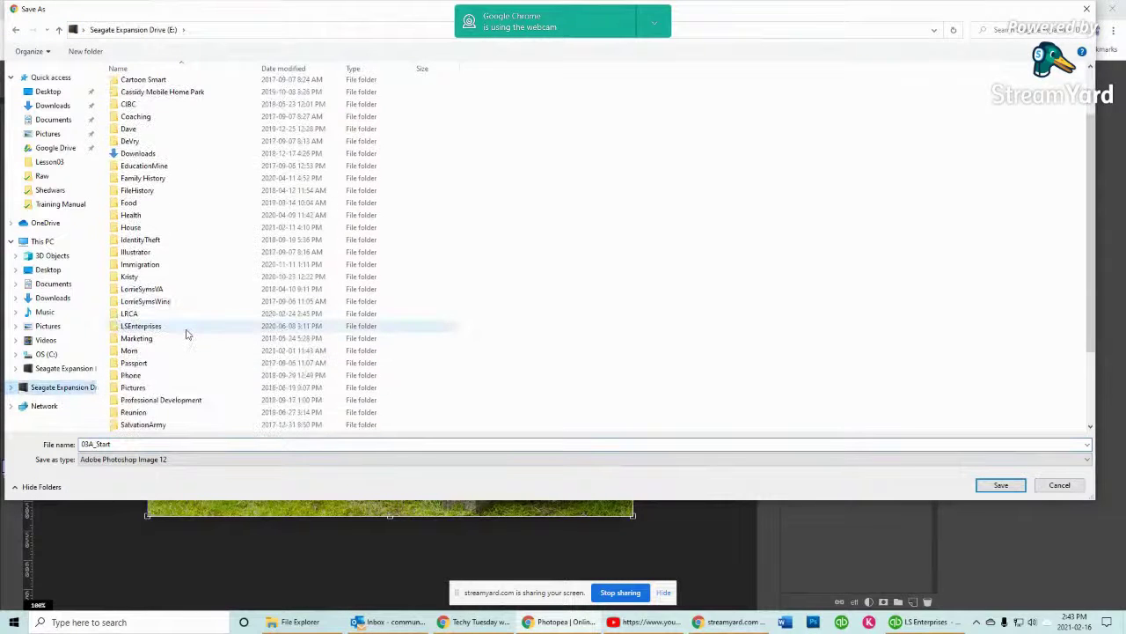
scroll(187, 334, down, 3)
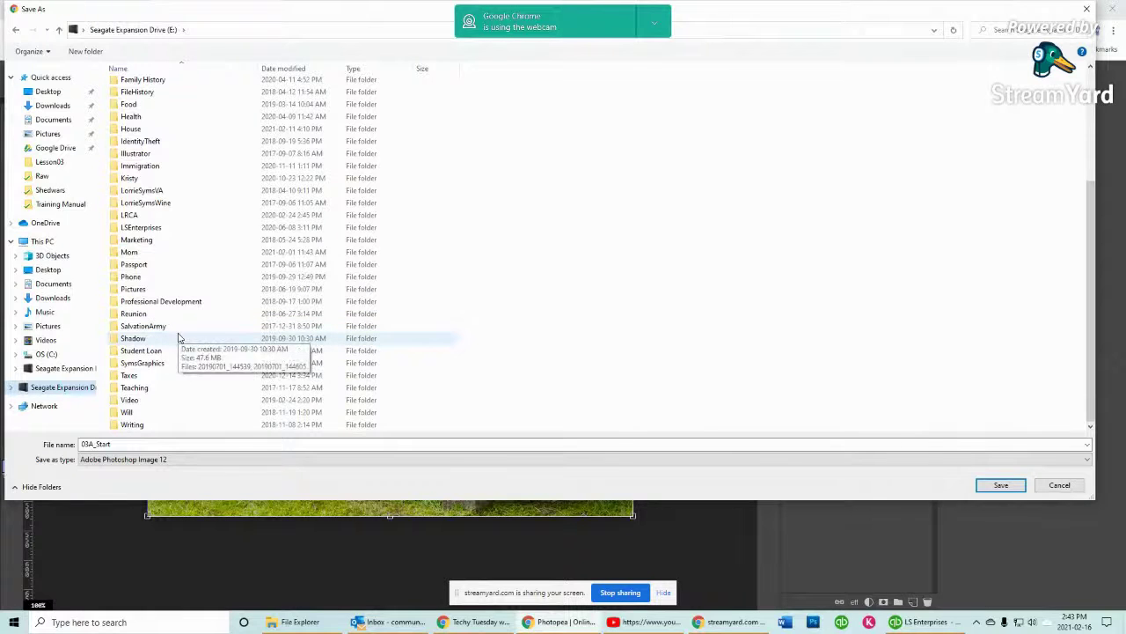
double_click(135, 387)
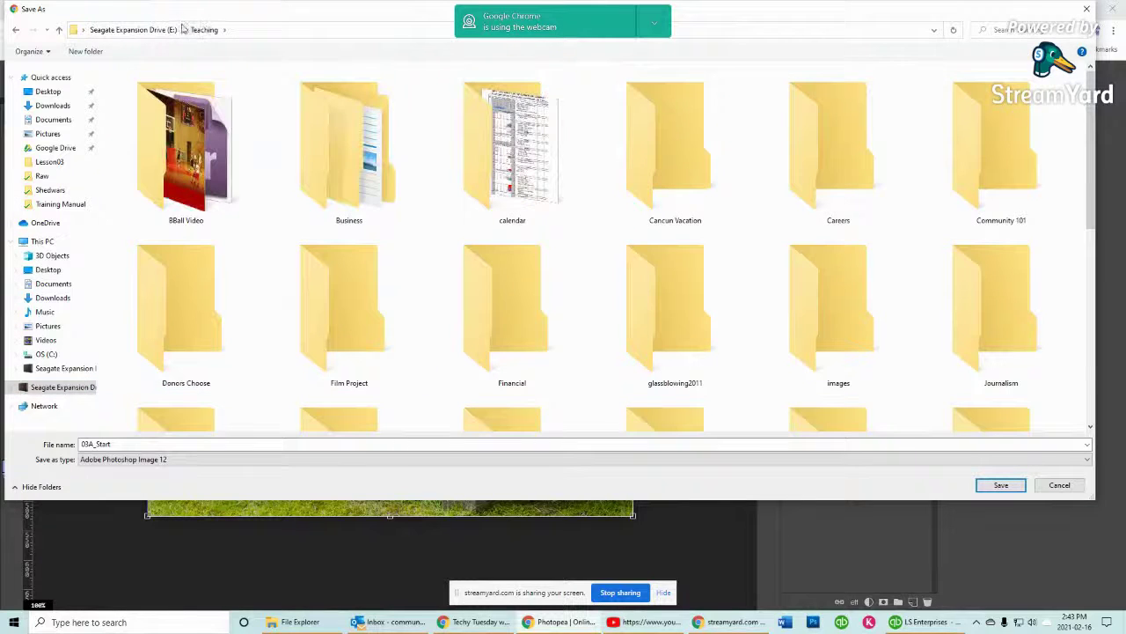
click(144, 31)
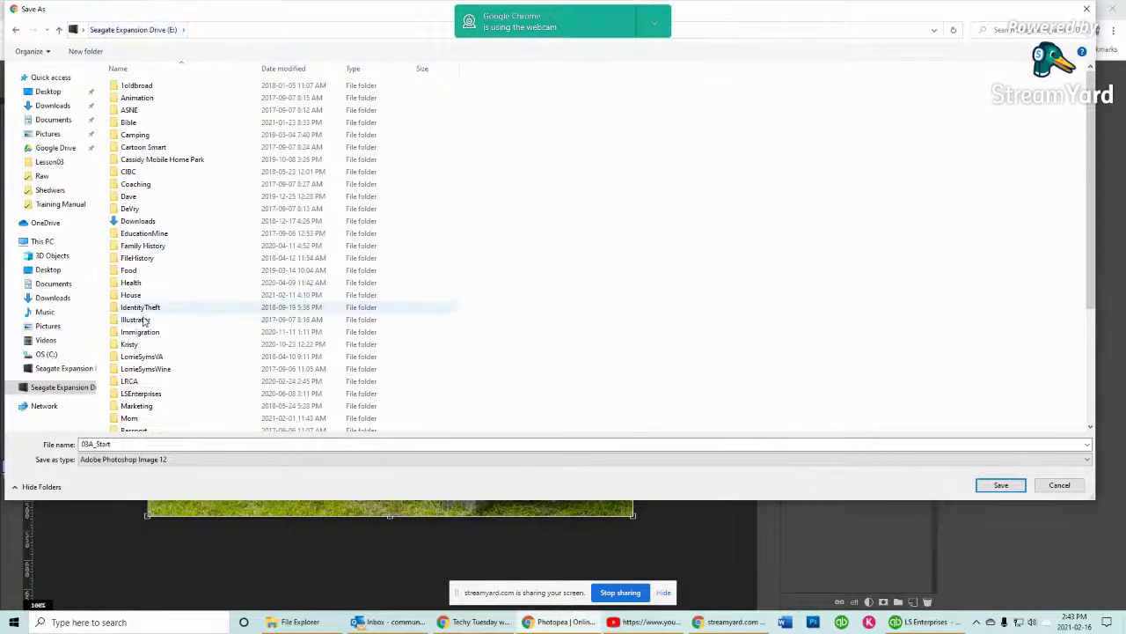
scroll(146, 352, down, 4)
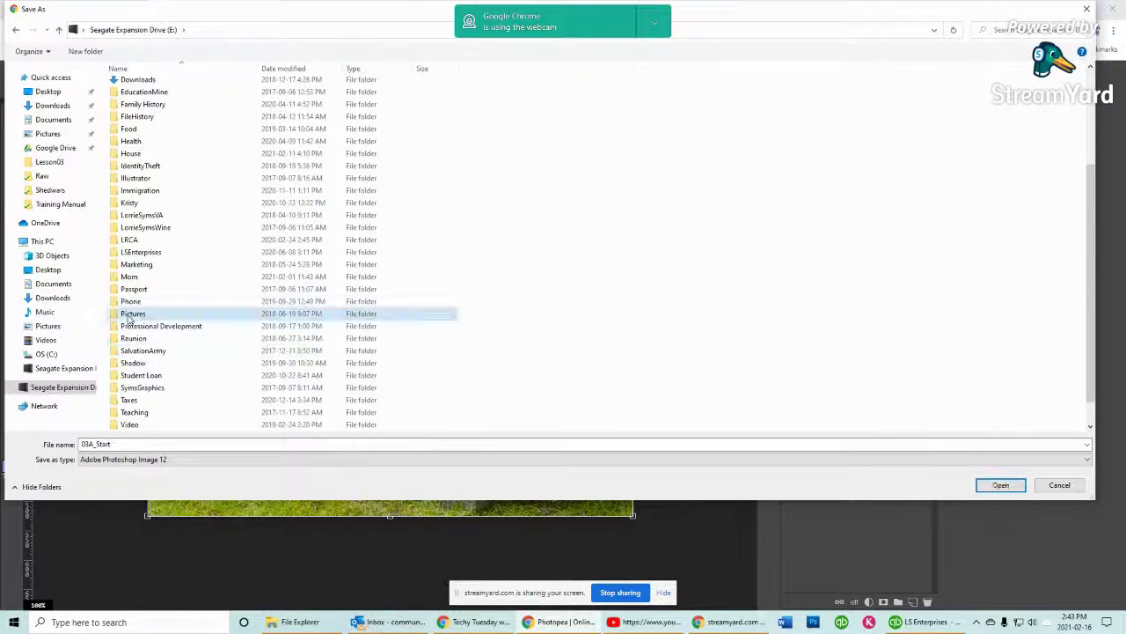
double_click(134, 313)
scroll(222, 376, down, 3)
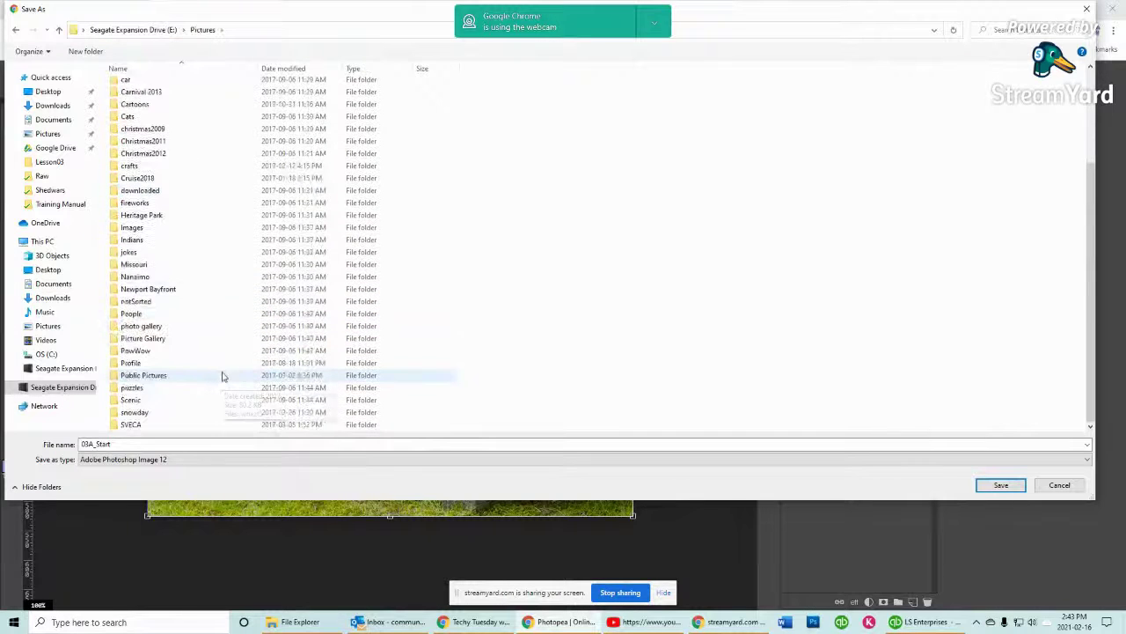
double_click(138, 447)
click(1000, 484)
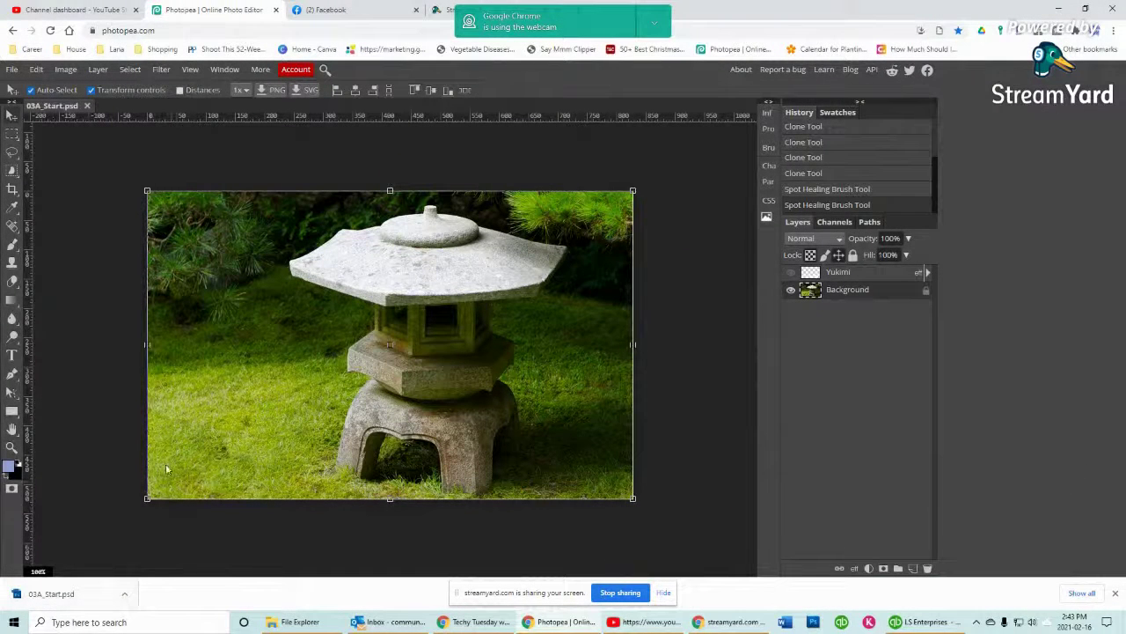
click(702, 190)
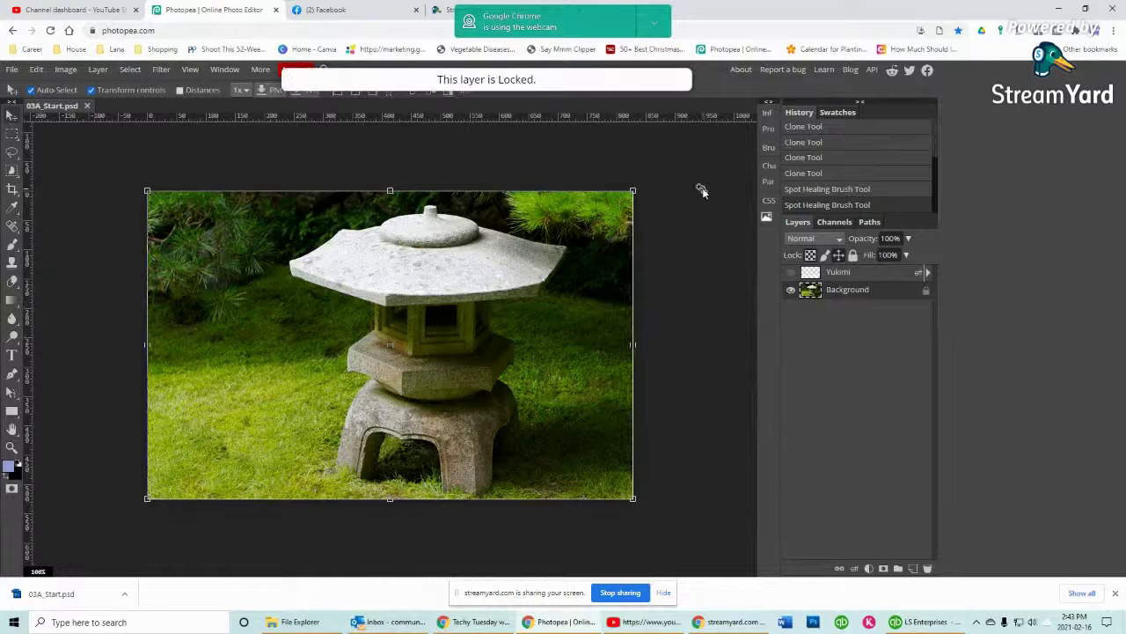
click(12, 70)
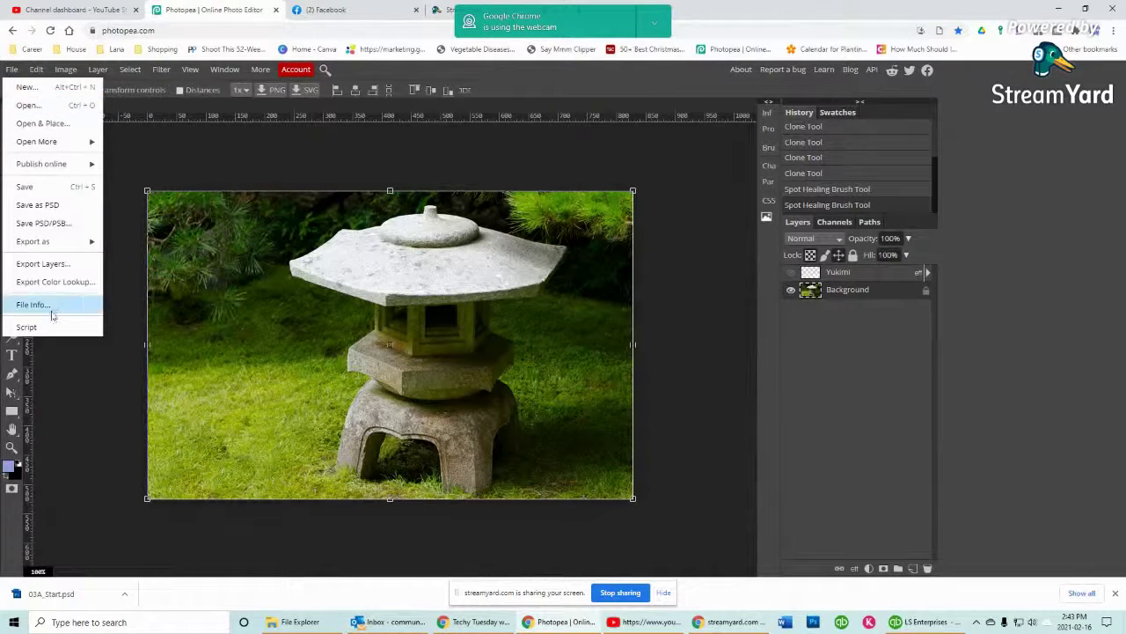
mouse_move(65, 69)
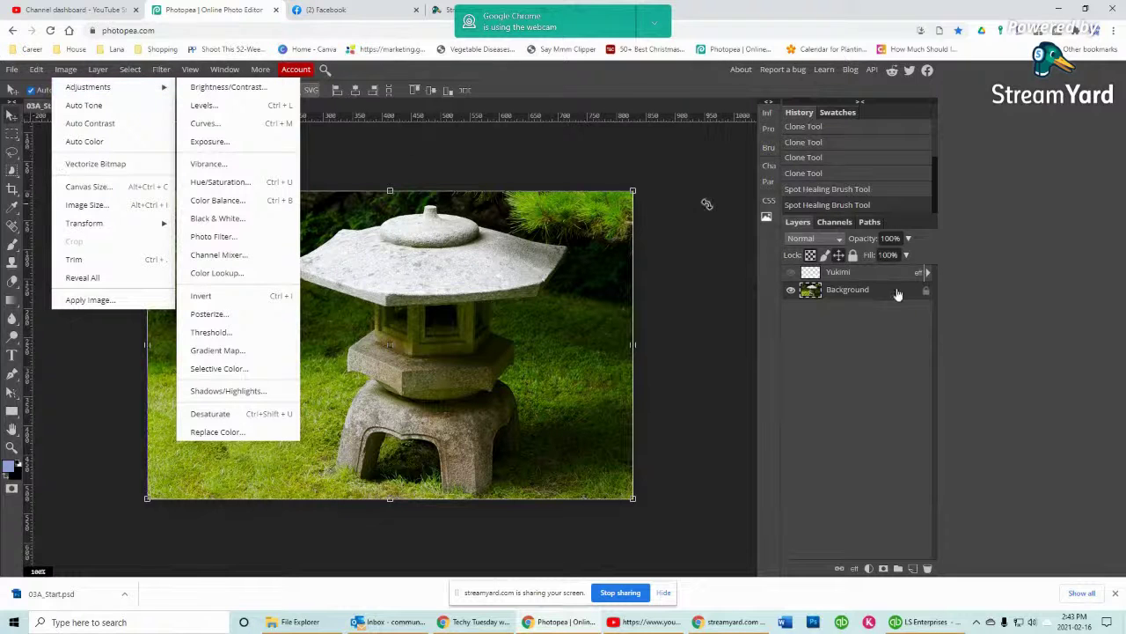
Step: Toggle the visibility of the Yukimi and Background layers to view each separately, finishing with only Background shown
click(791, 273)
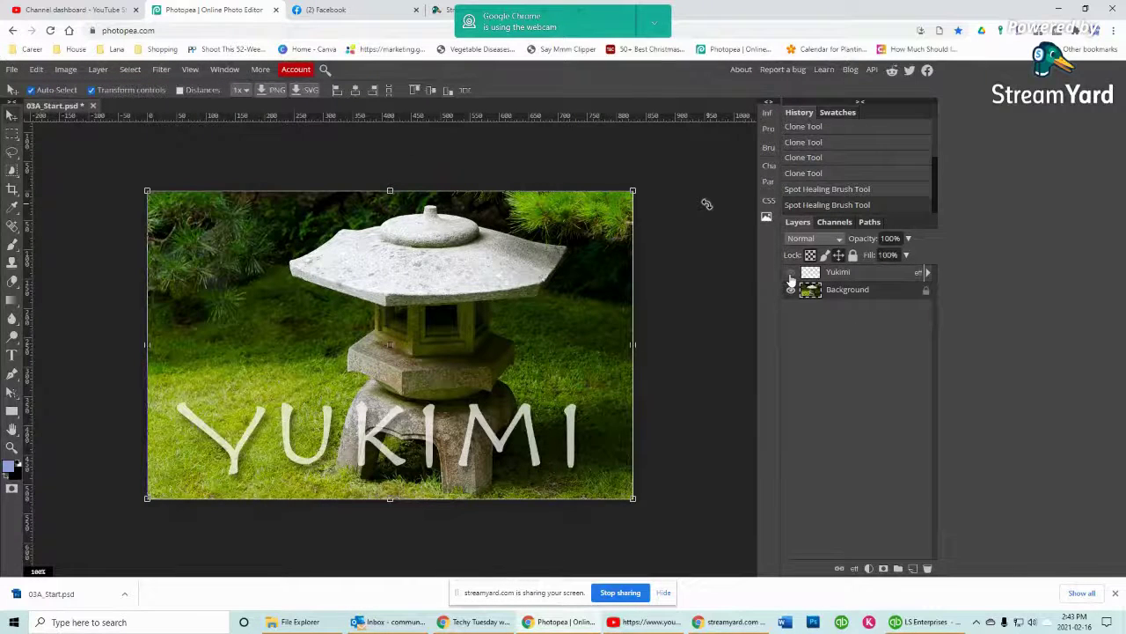
click(791, 290)
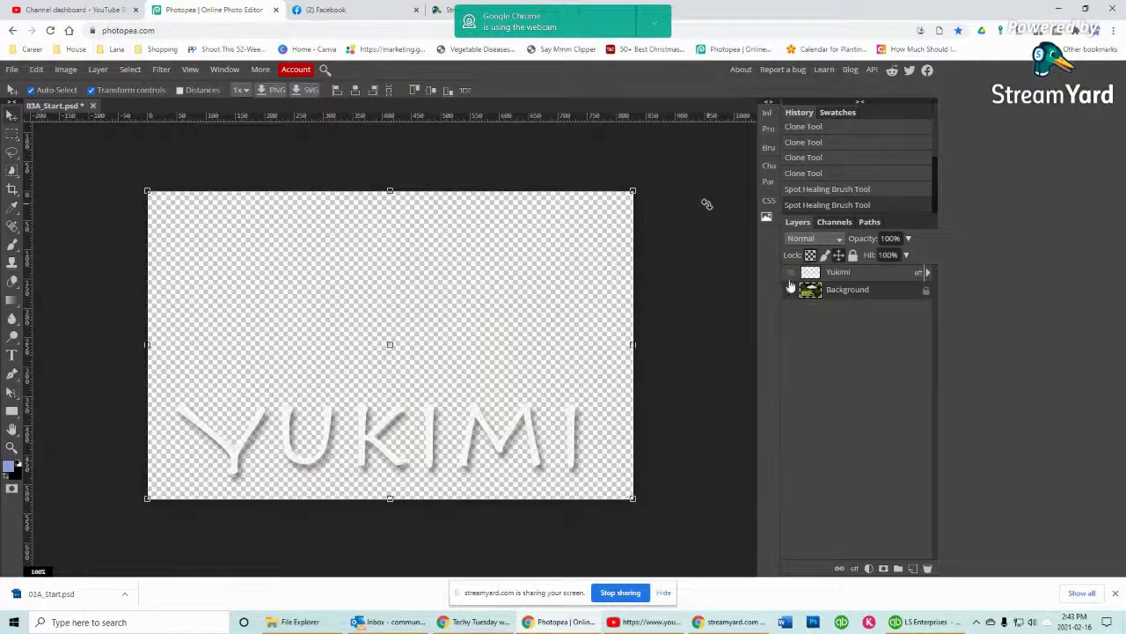
click(791, 273)
click(791, 291)
click(792, 290)
click(791, 290)
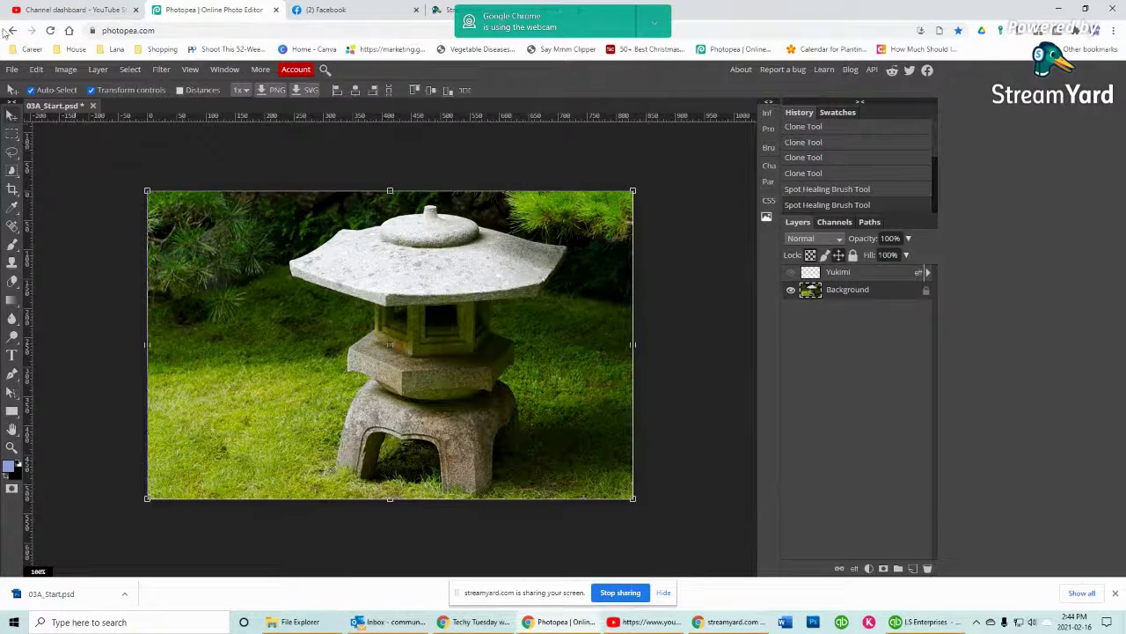
Step: Set up a JPG export of the photo, testing quality at 0% and 77% before raising it further
click(11, 71)
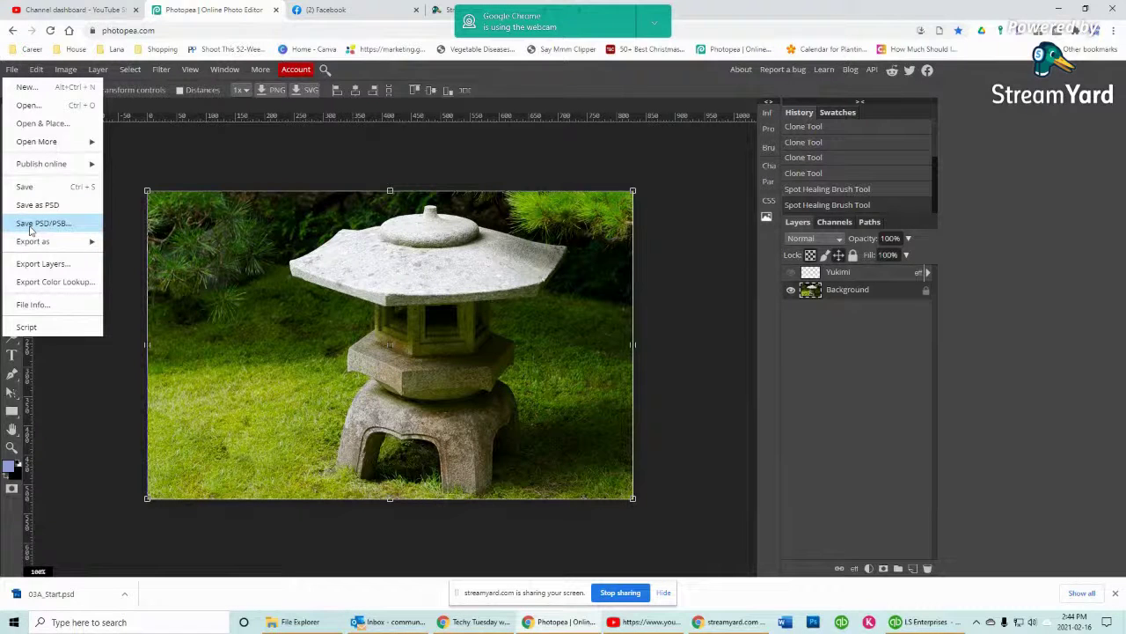
mouse_move(31, 242)
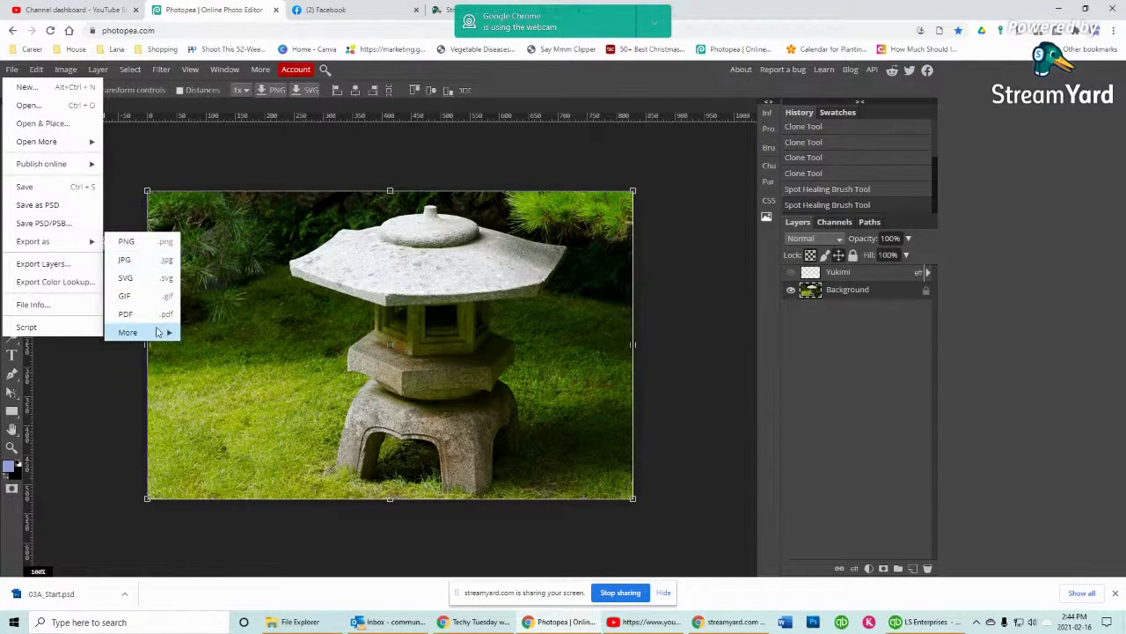
mouse_move(156, 333)
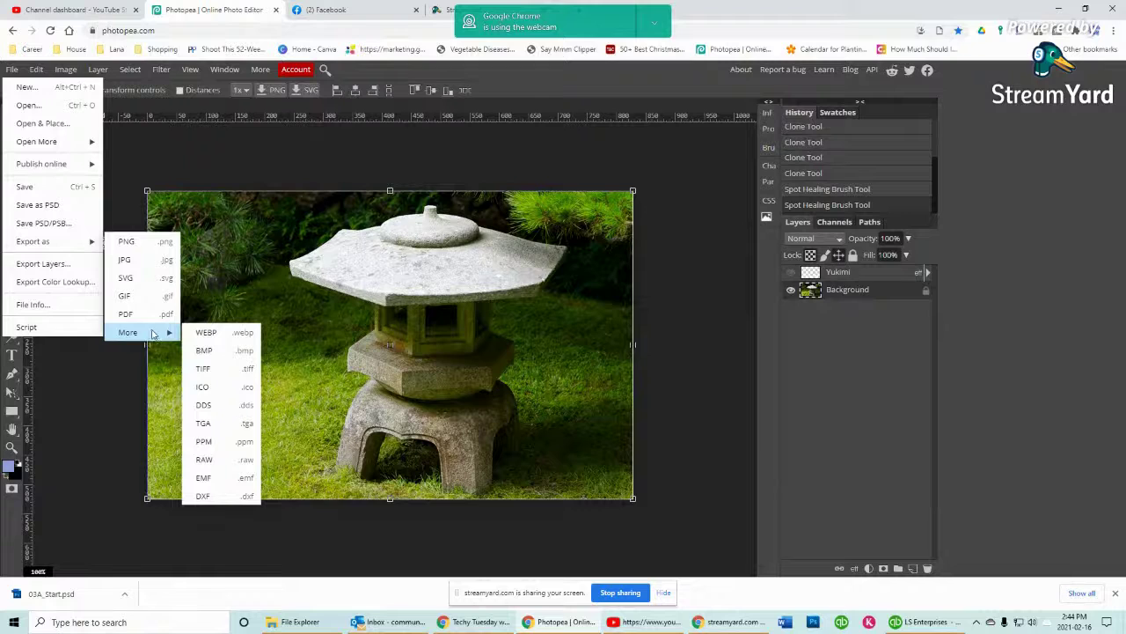
click(126, 262)
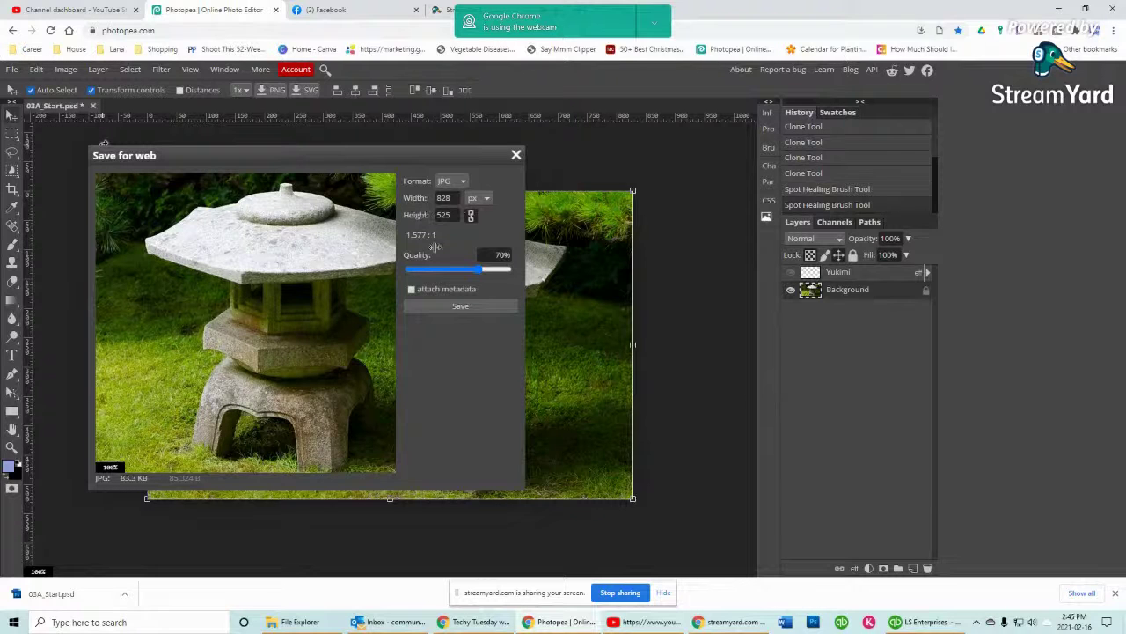
drag(480, 267, 409, 283)
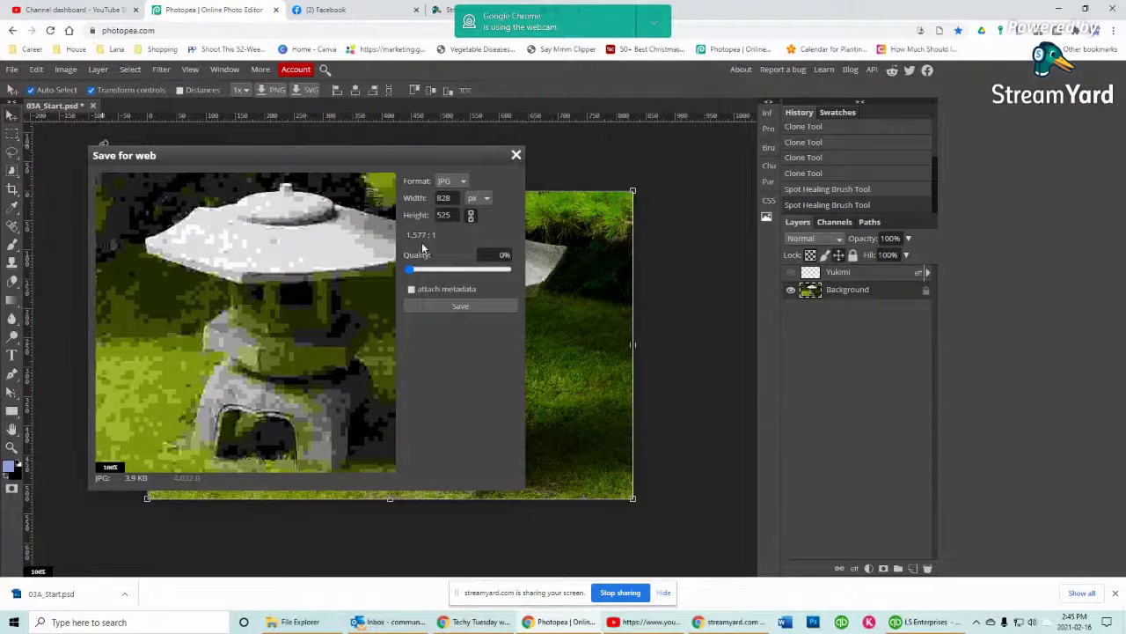
drag(408, 274, 482, 275)
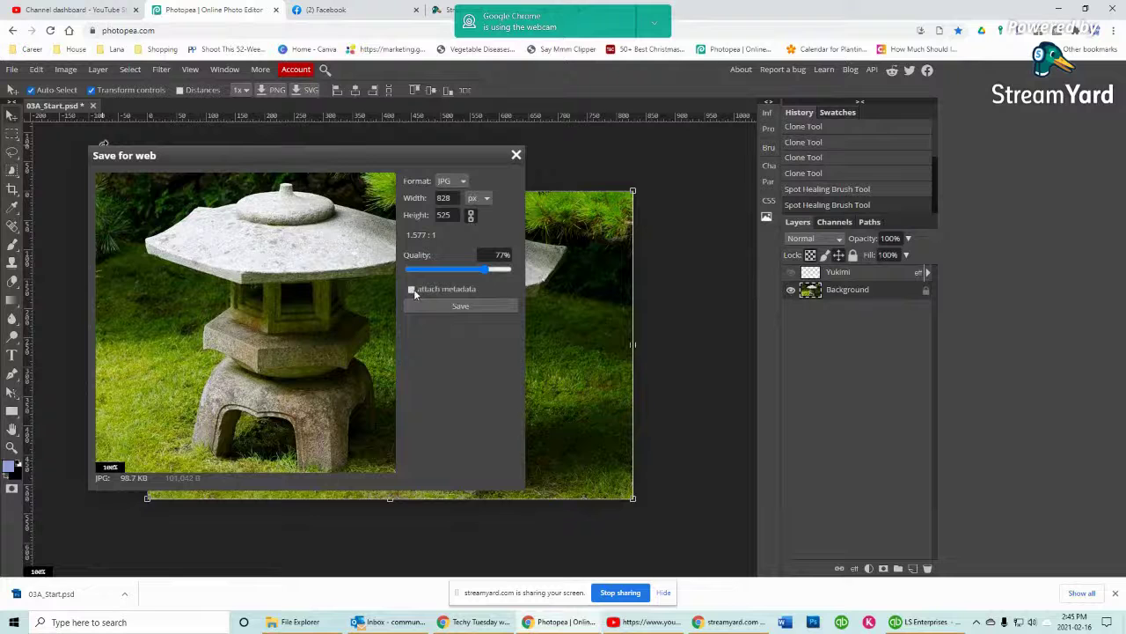
drag(485, 269, 502, 270)
Step: Save the JPG export as 03A_Start in the Pictures folder on Seagate Expansion Drive (E:)
click(468, 304)
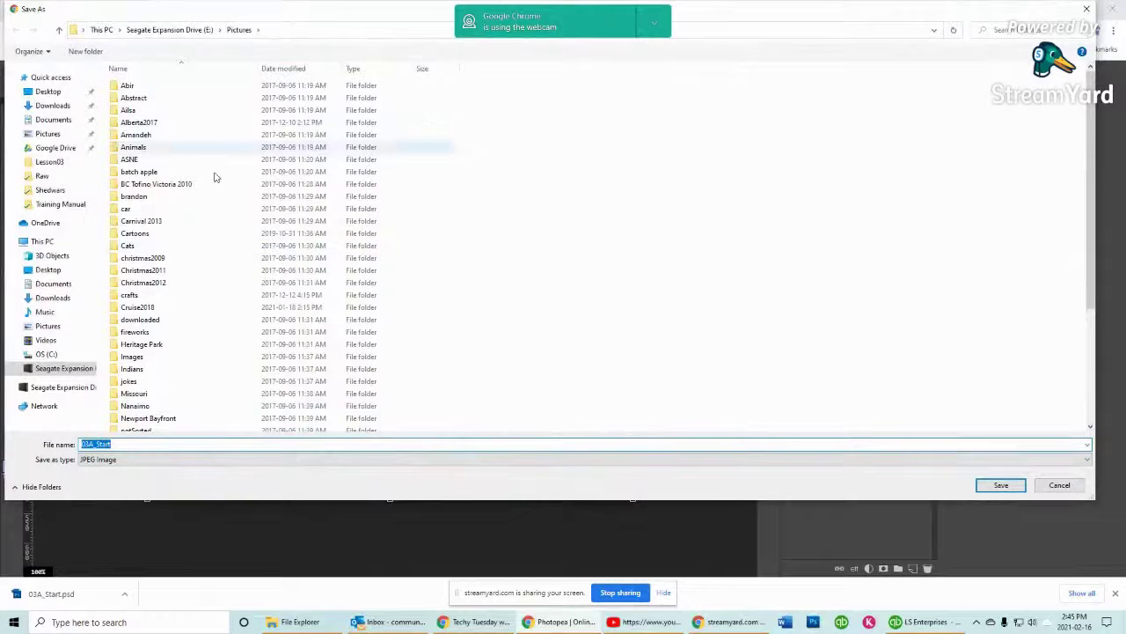
scroll(199, 310, down, 1)
scroll(199, 309, down, 4)
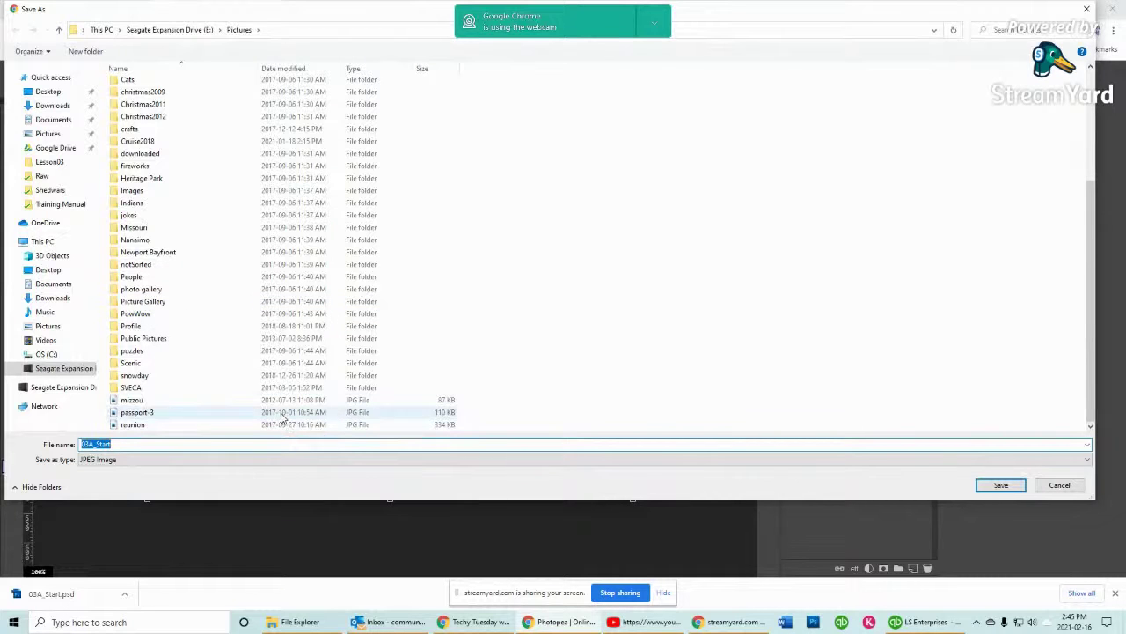
click(1001, 484)
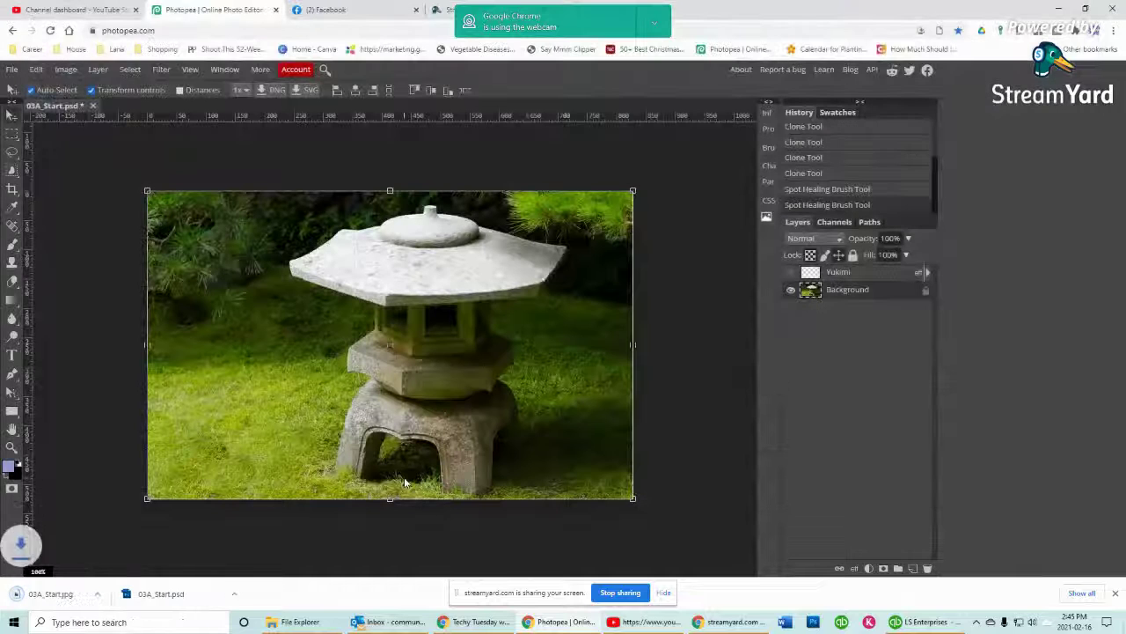
click(131, 536)
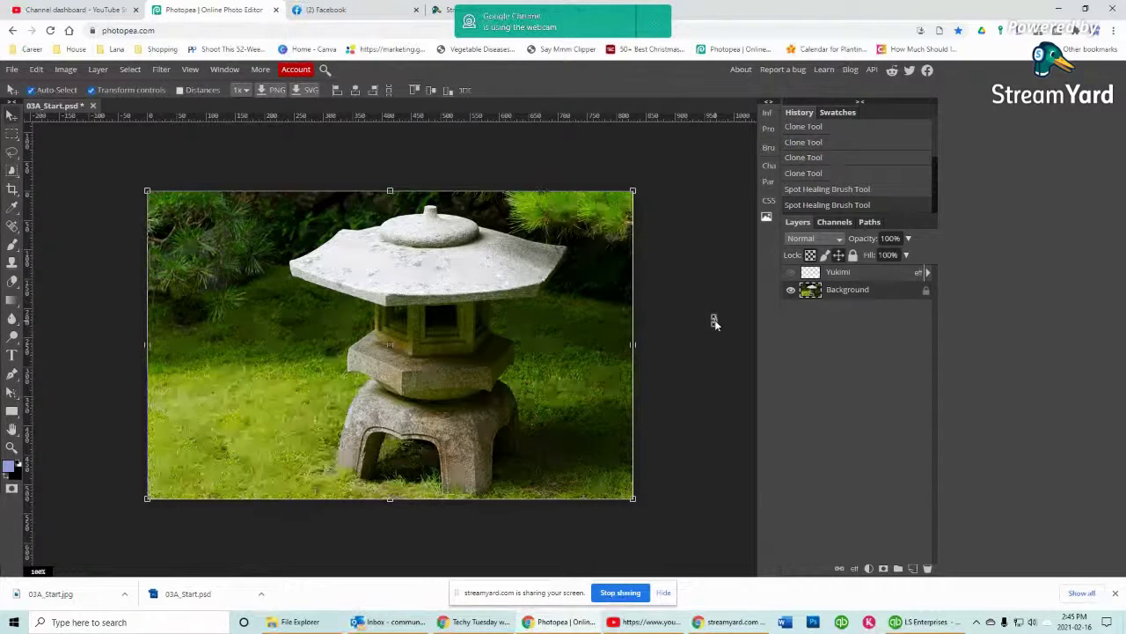
Step: Show the Yukimi text layer again and close 03A_Start.psd, discarding the unsaved changes
click(792, 273)
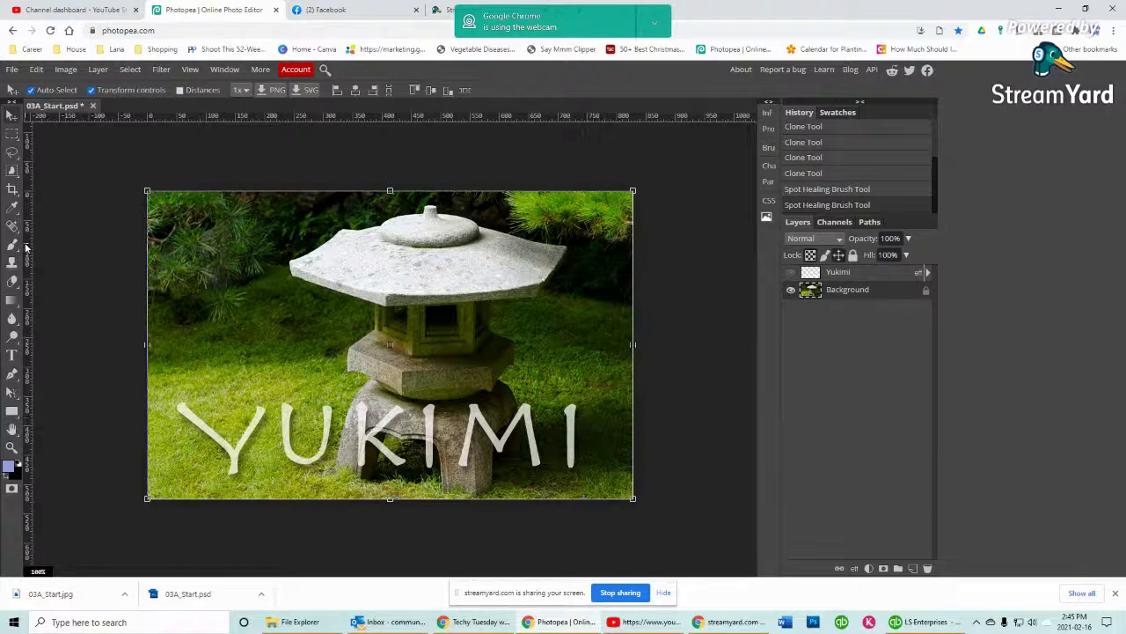
click(79, 151)
click(92, 105)
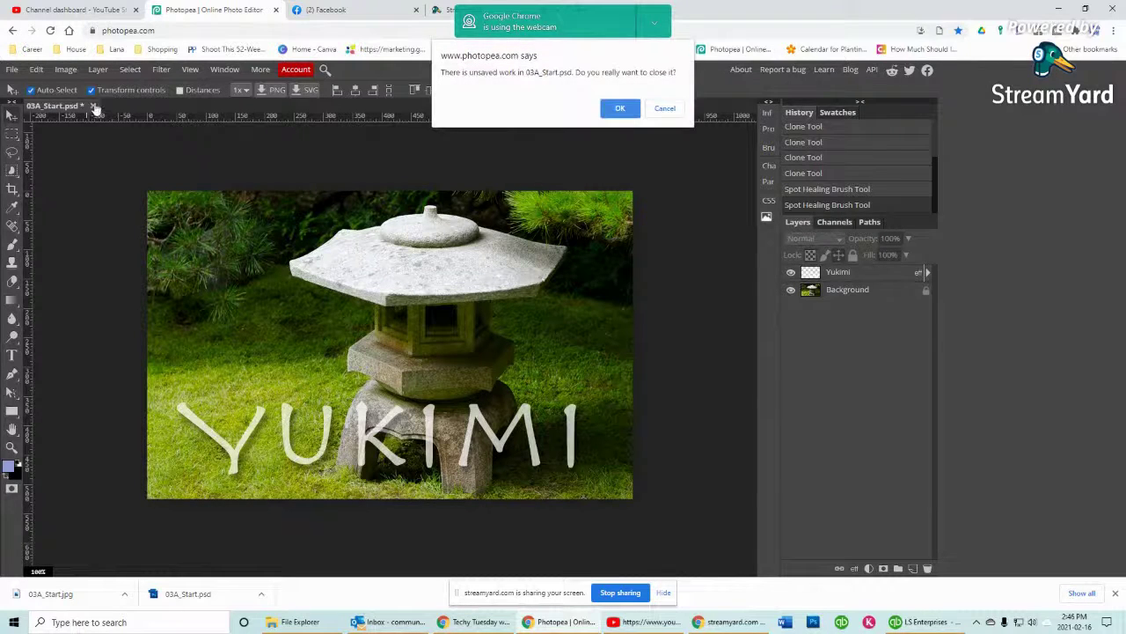
click(619, 109)
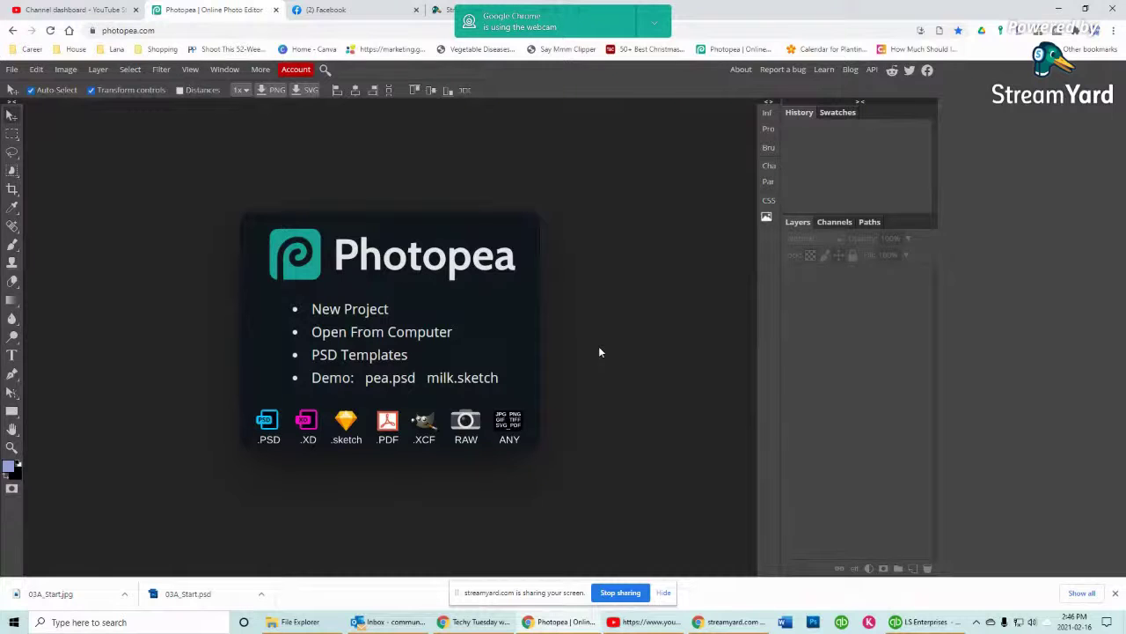
Step: Open the portrait 03C_Start from the Lesson03 folder and deselect its Background layer
click(12, 70)
click(28, 105)
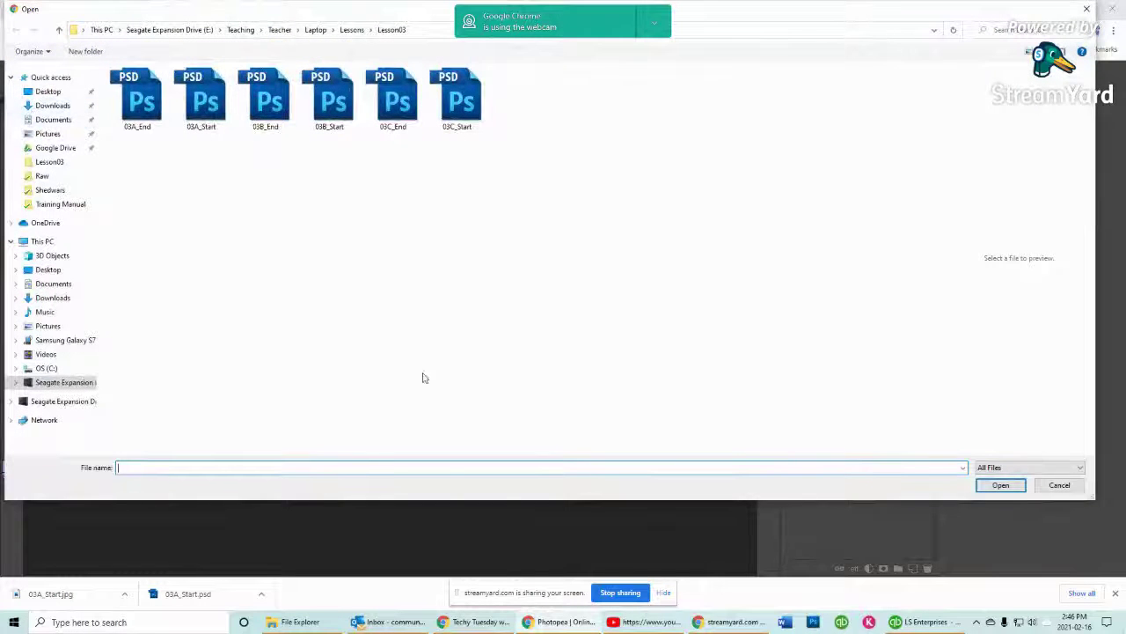
click(458, 102)
double_click(465, 104)
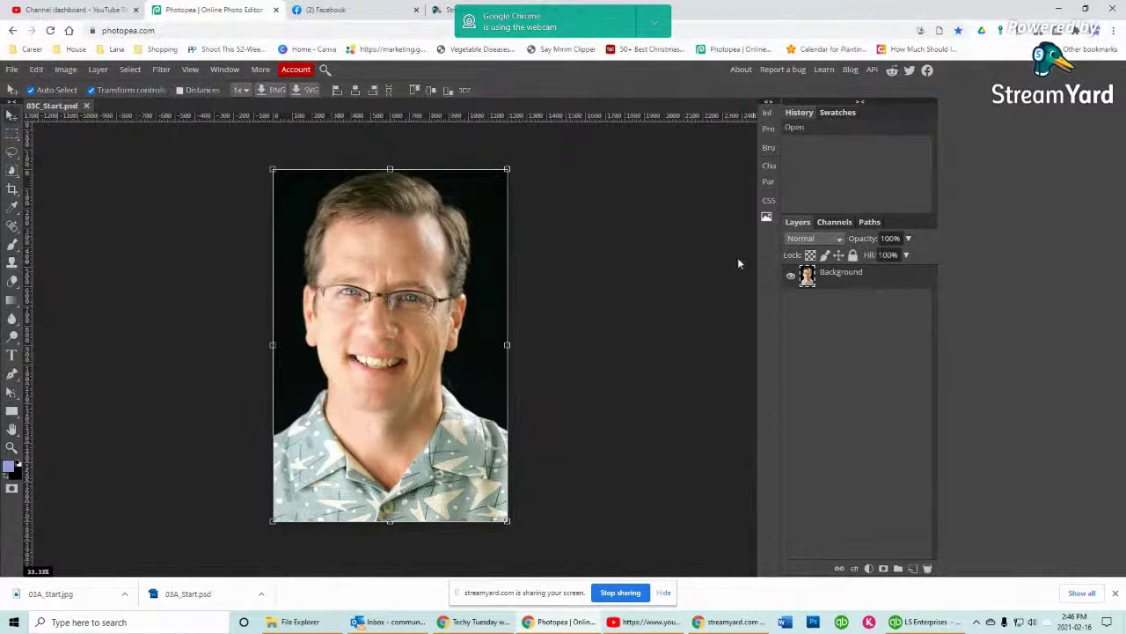
click(618, 291)
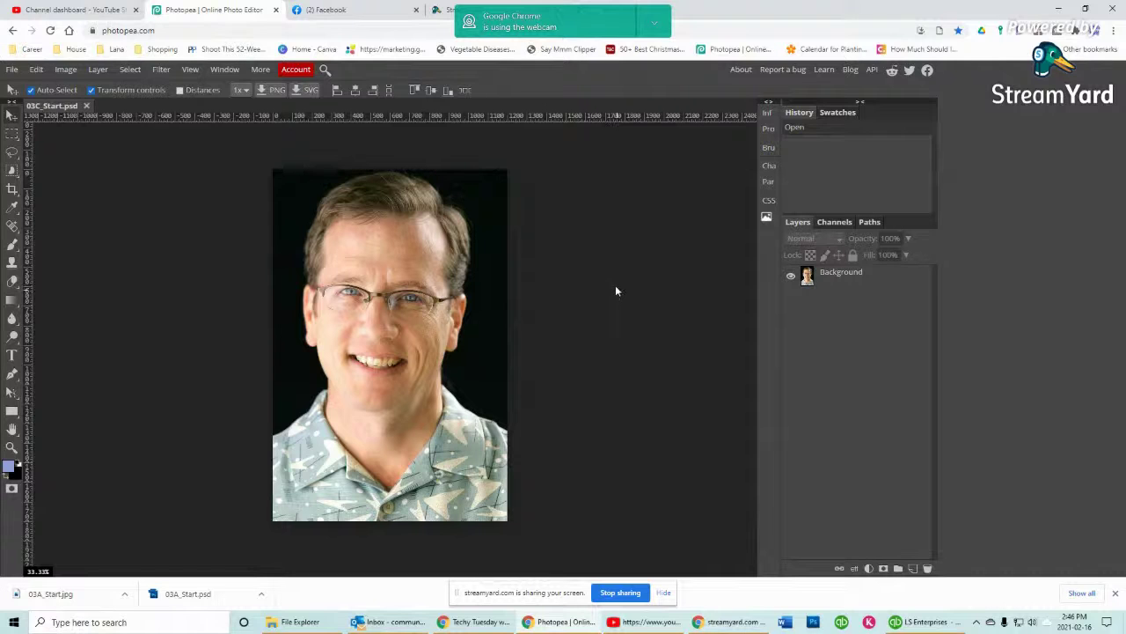
Step: Remove the horizontal wrinkles across the middle of the forehead with the Spot Healing Brush on the Background layer
click(11, 449)
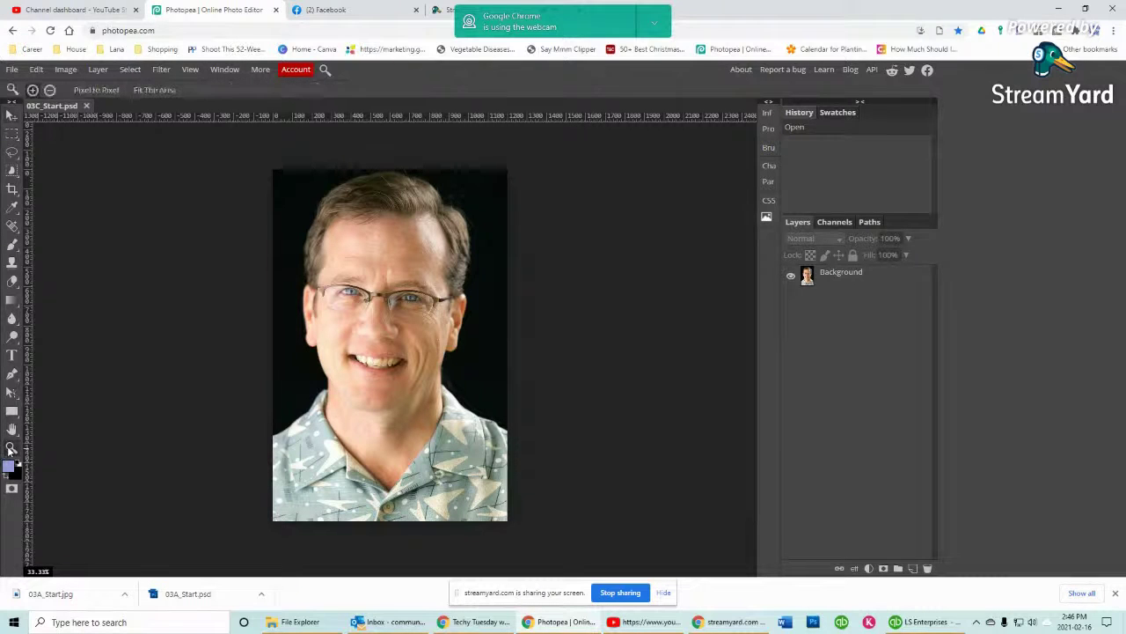
click(388, 287)
click(388, 287)
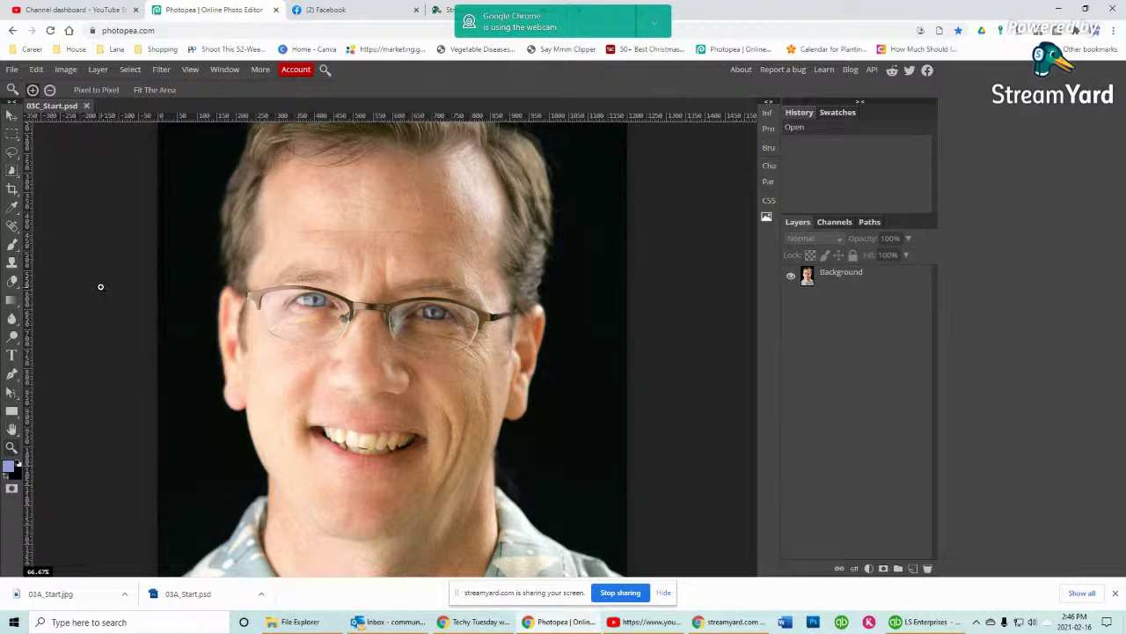
click(11, 114)
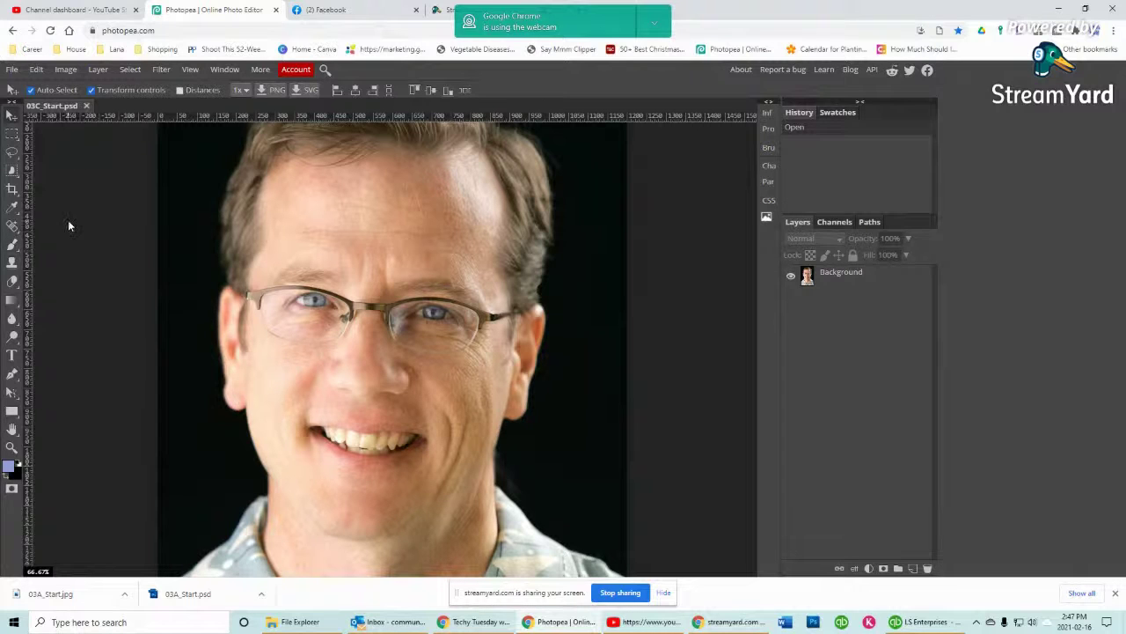
right_click(11, 226)
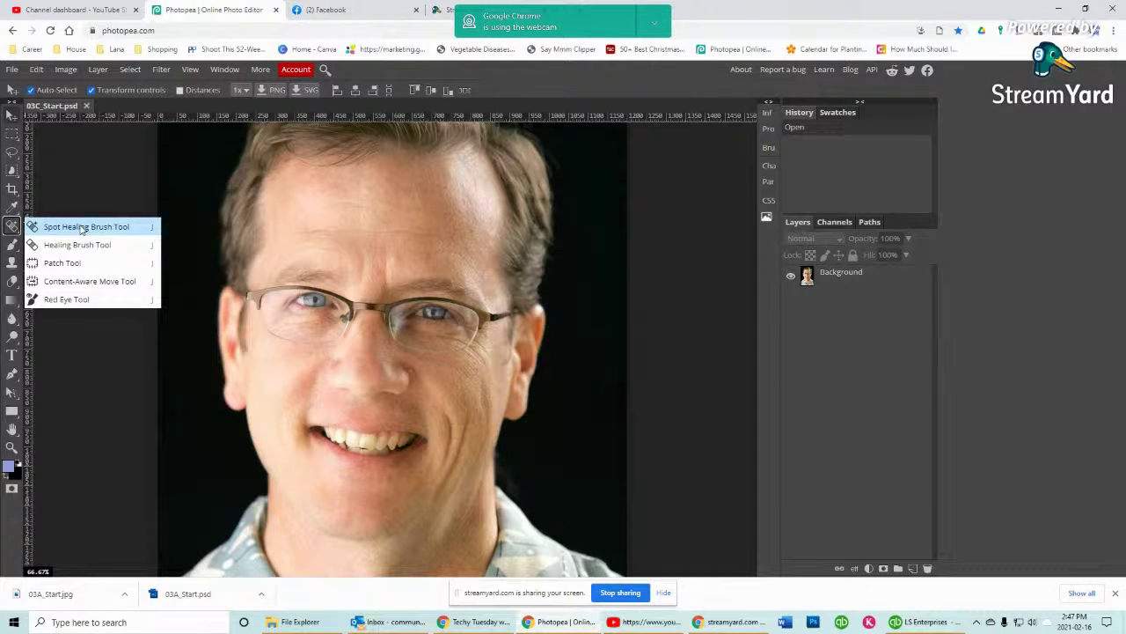
click(81, 227)
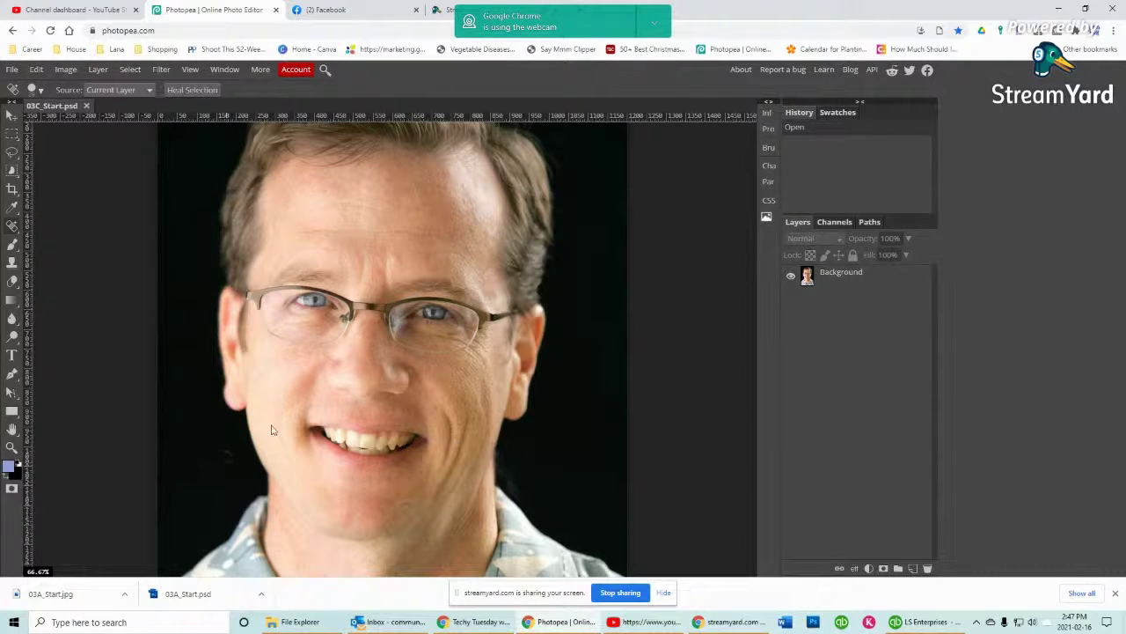
click(299, 232)
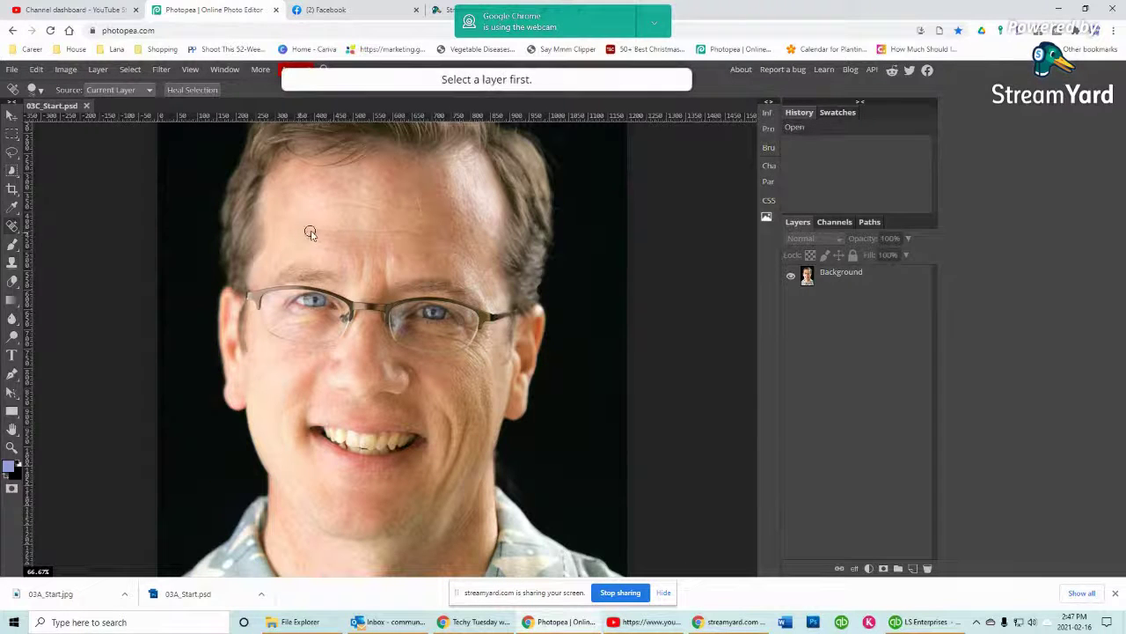
click(867, 278)
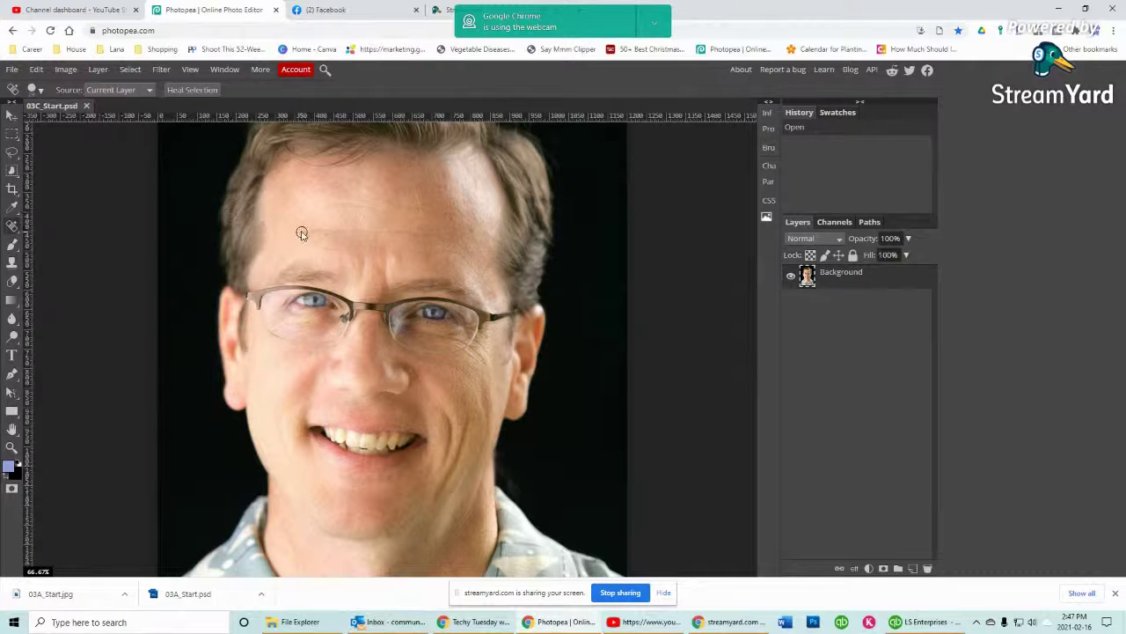
drag(302, 234, 440, 237)
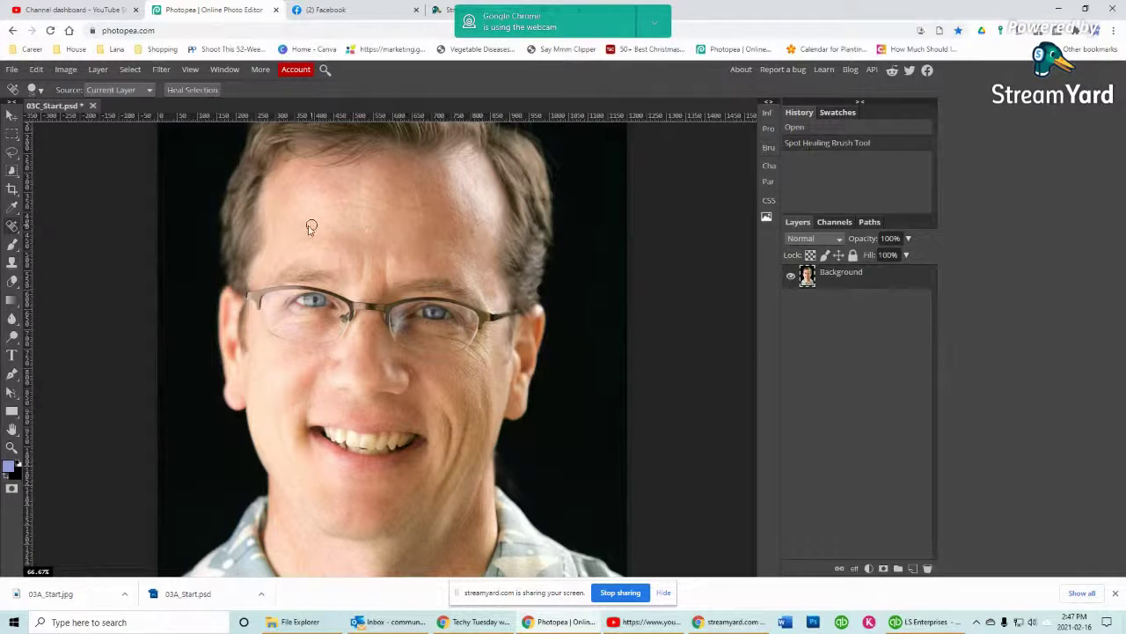
mouse_move(294, 211)
mouse_down()
mouse_move(353, 204)
mouse_move(327, 208)
mouse_move(393, 214)
mouse_up()
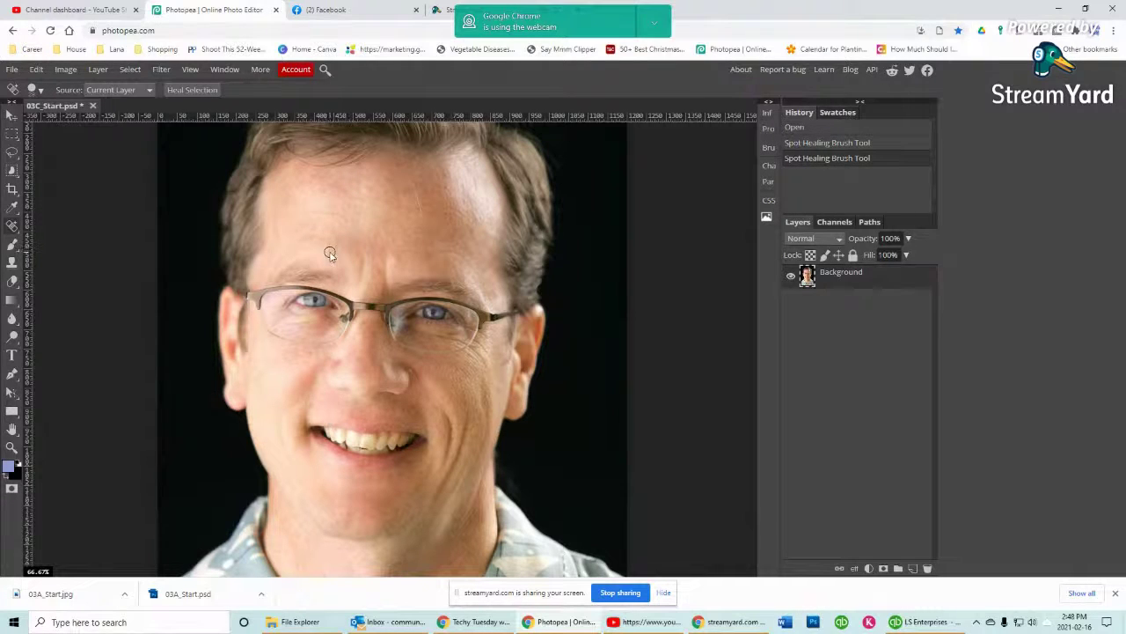
Step: Heal the fine lines above both eyebrows and the vertical crease between them with the Spot Healing Brush
mouse_move(330, 255)
mouse_down()
mouse_move(309, 248)
mouse_move(275, 266)
mouse_up()
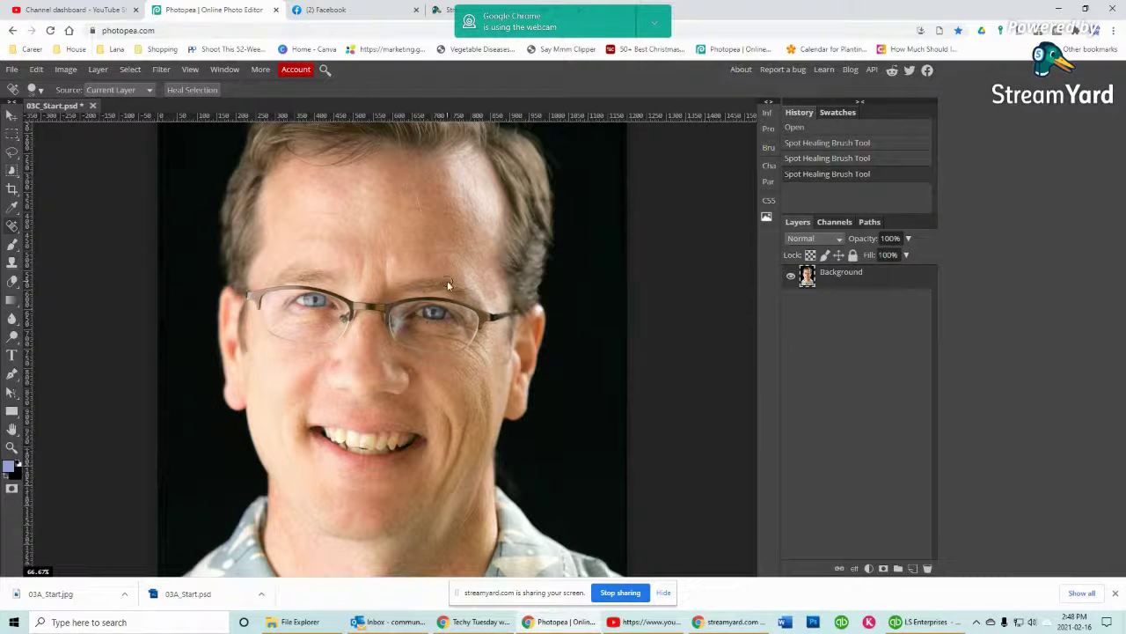
drag(432, 254, 463, 255)
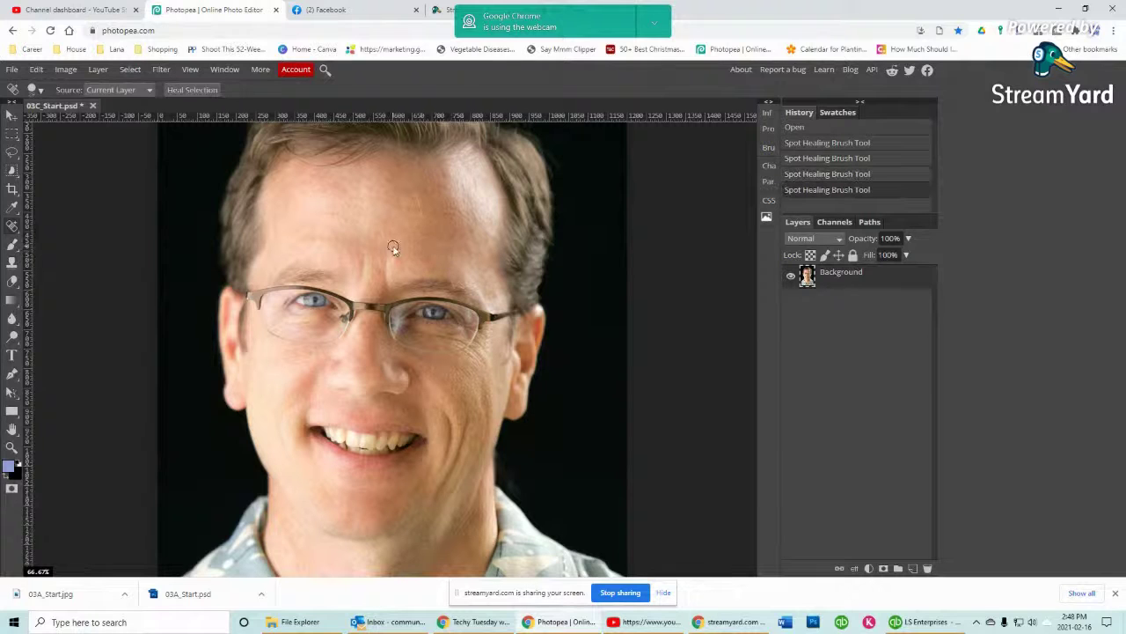
mouse_move(388, 252)
mouse_down()
mouse_move(390, 290)
mouse_move(363, 257)
mouse_move(366, 235)
mouse_up()
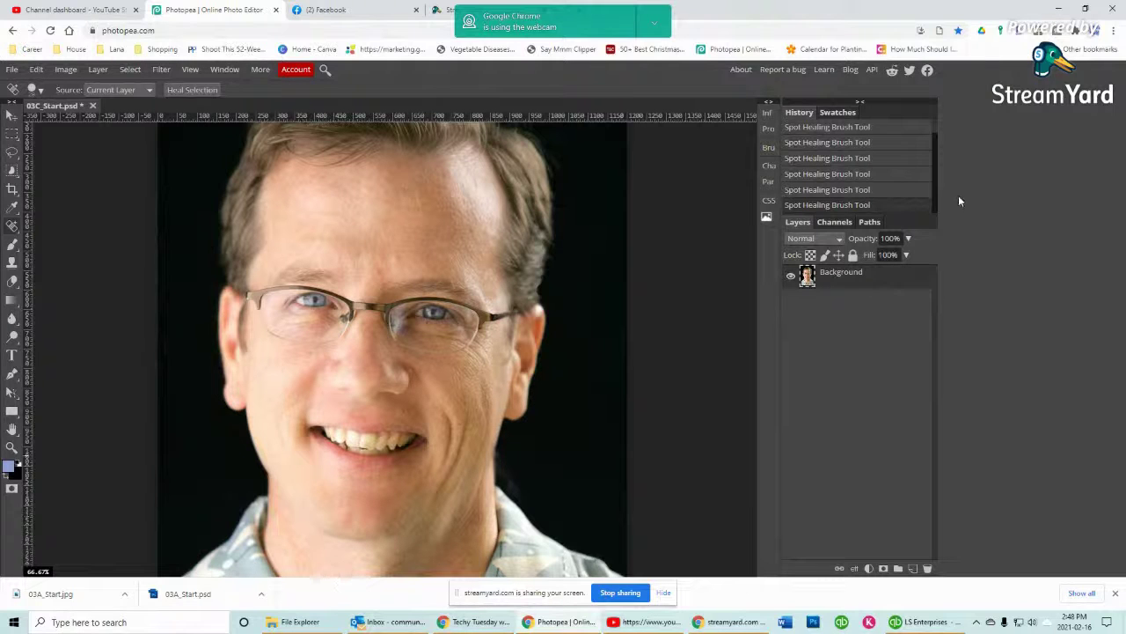
Step: Compare the healed forehead with the originally opened portrait in the history, then return to the latest healing stroke
scroll(828, 176, up, 2)
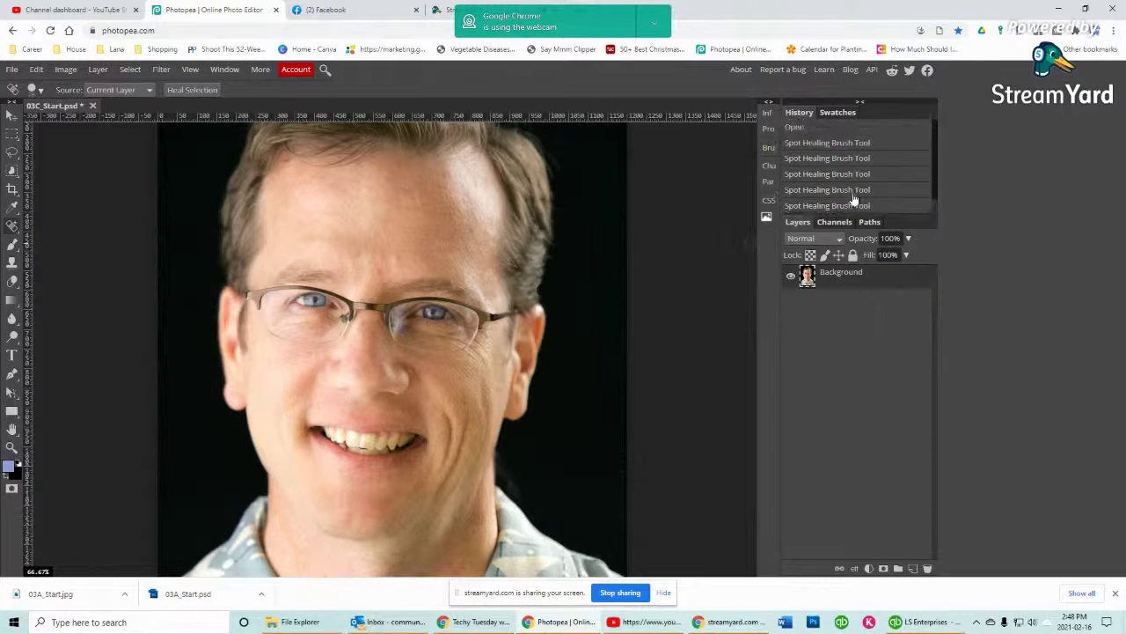
click(824, 129)
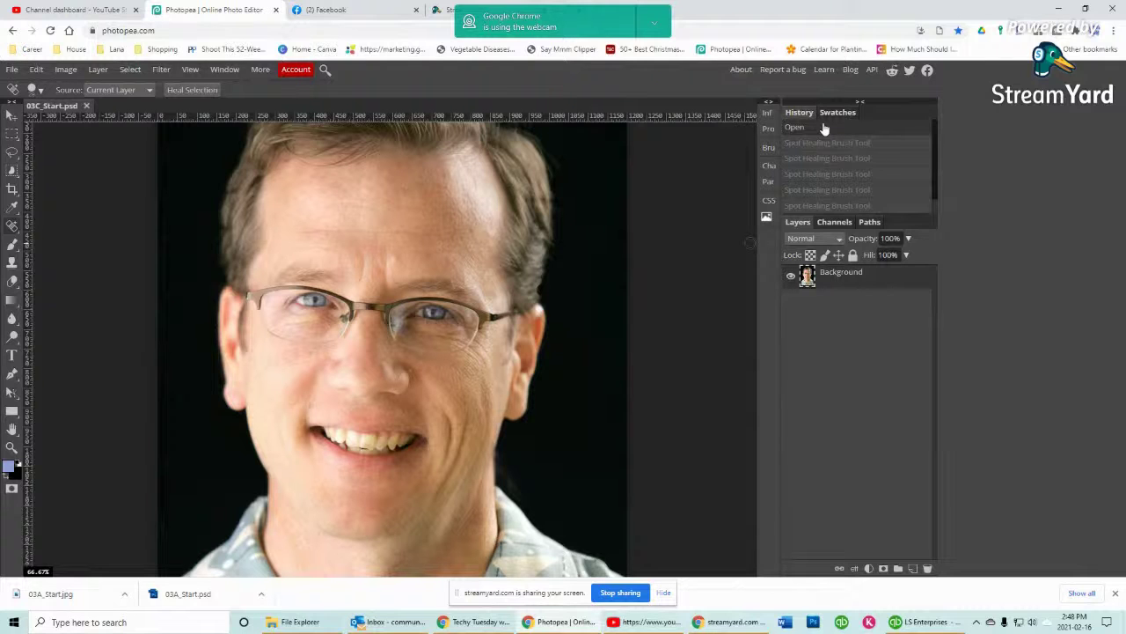
click(815, 152)
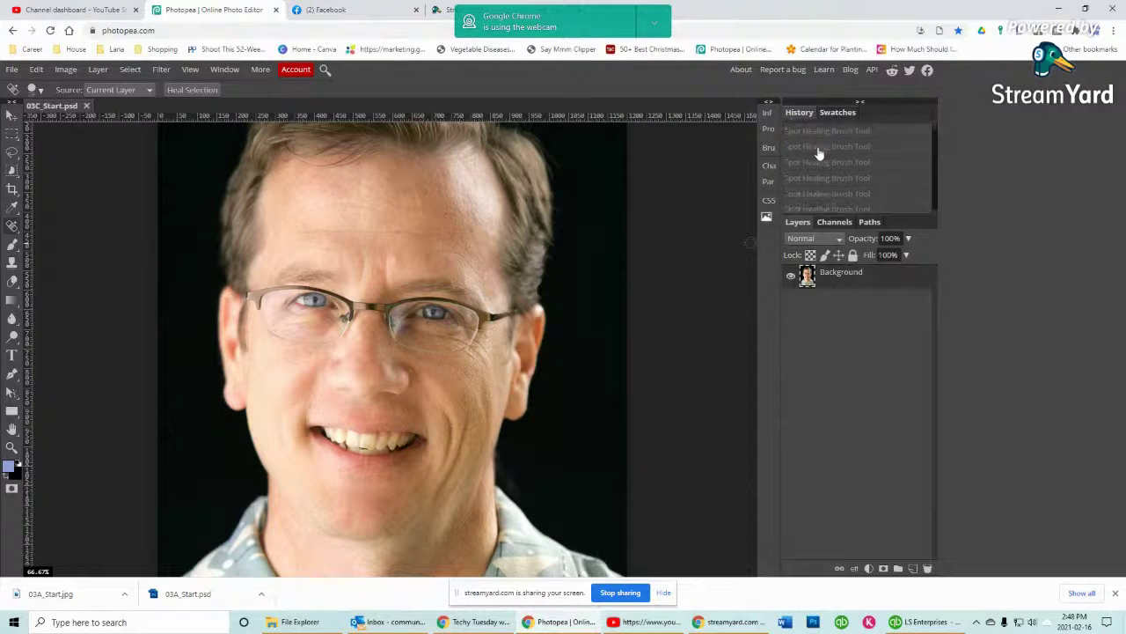
click(793, 206)
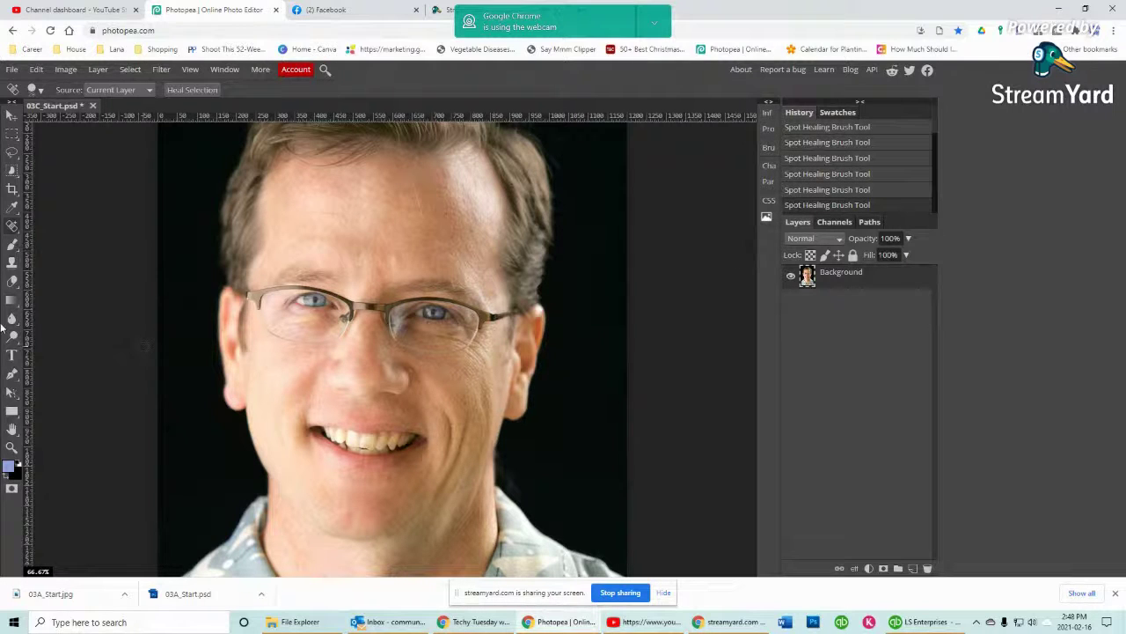
Step: Outline the smile crease on the cheek at the image's left, patch it with smoother skin using the Patch Tool, and deselect
right_click(12, 226)
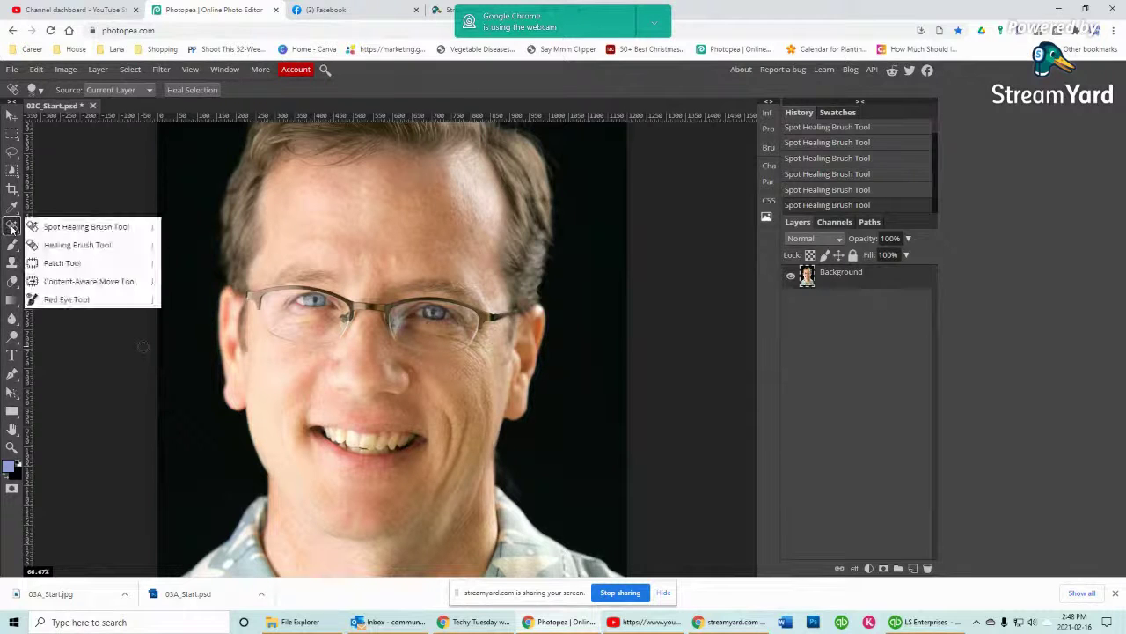
click(78, 263)
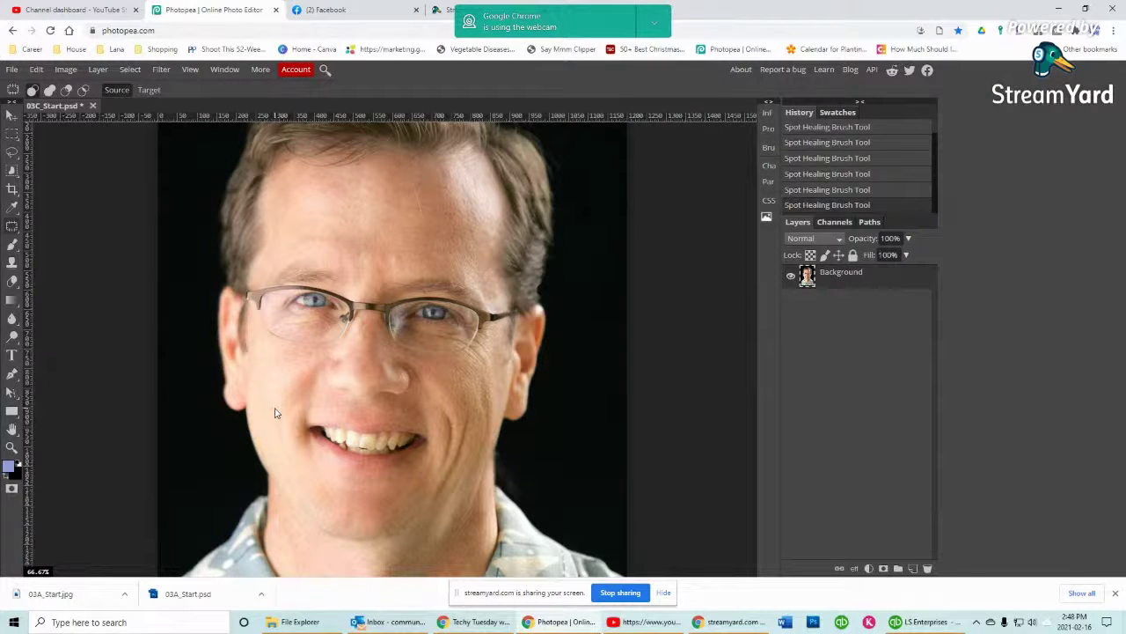
mouse_move(275, 412)
mouse_down()
mouse_move(283, 467)
mouse_move(298, 454)
mouse_move(276, 412)
mouse_up()
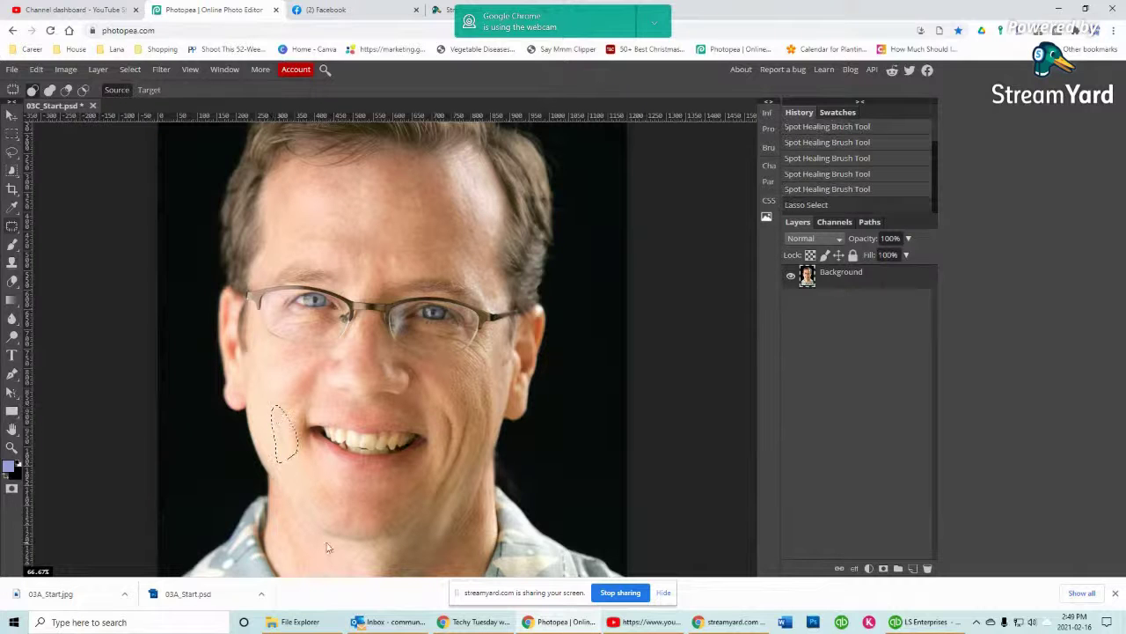
click(278, 448)
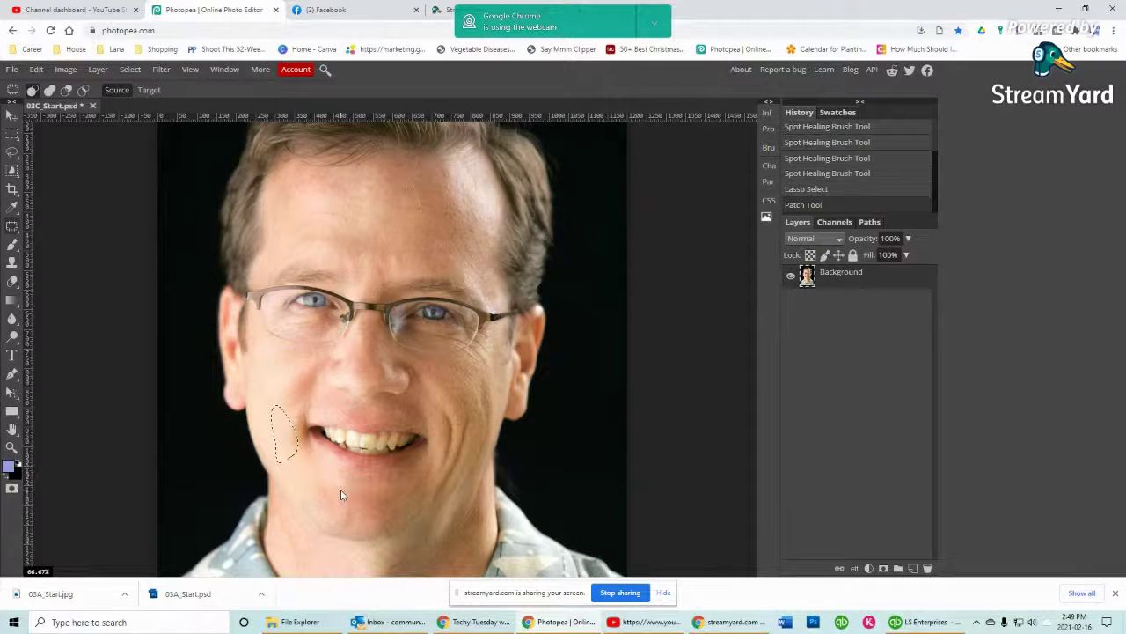
key(ctrl+d)
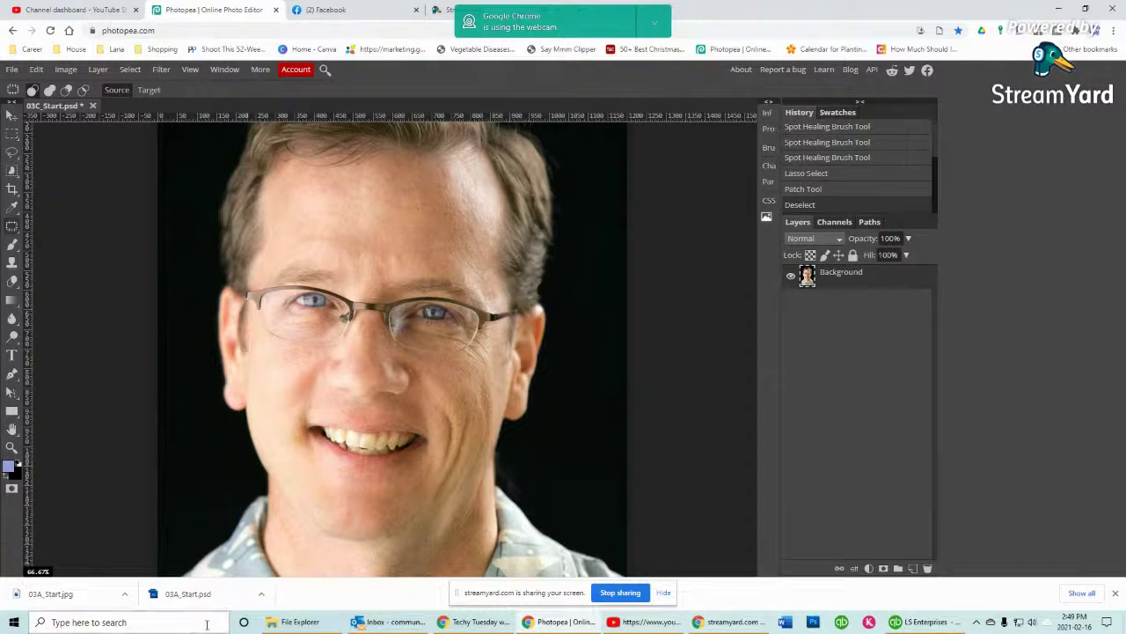
Step: Compare the cheek before and after patching in the history, then return to the latest state
click(873, 157)
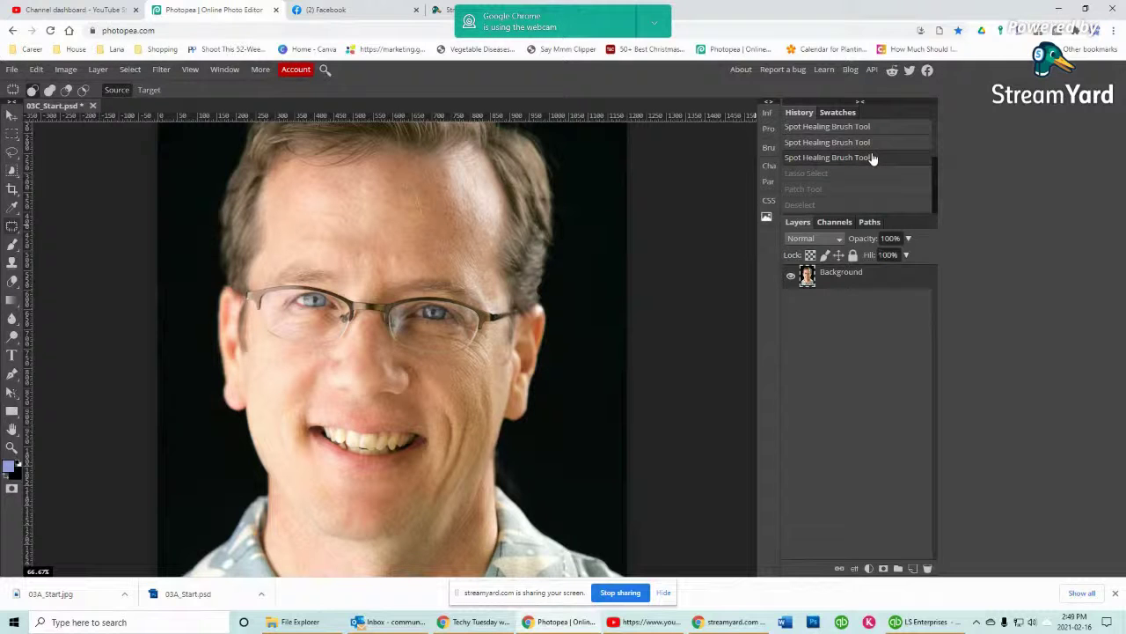
click(828, 205)
click(828, 205)
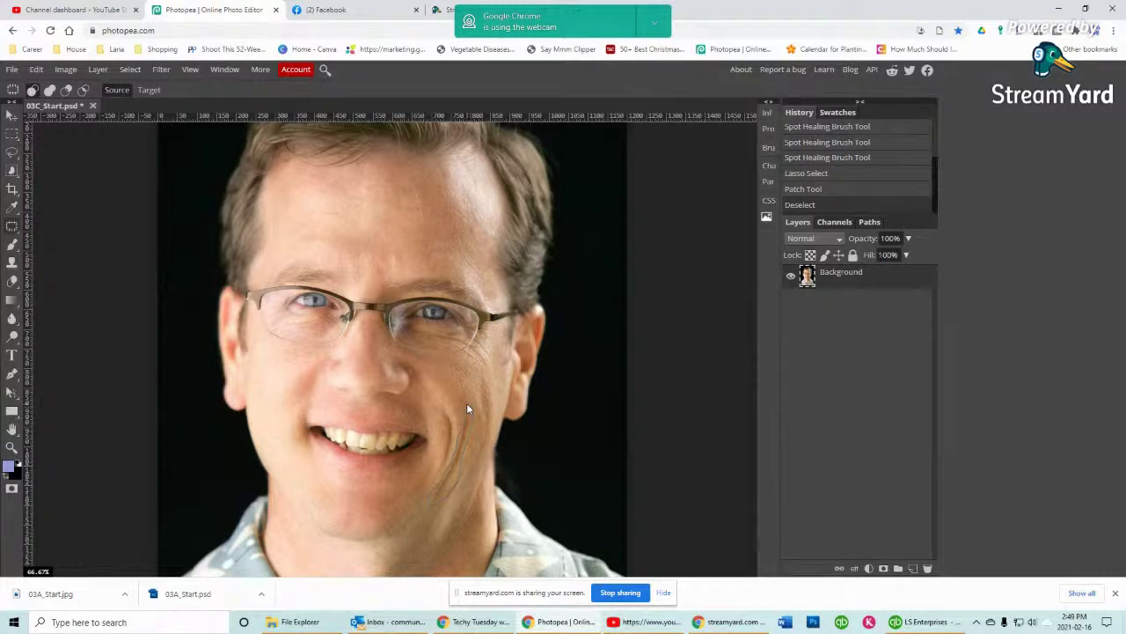
Step: Patch the long outer crease on the cheek at the image's right with skin from nearer the ear, then deselect
mouse_move(466, 403)
mouse_down()
mouse_move(443, 516)
mouse_move(457, 487)
mouse_up()
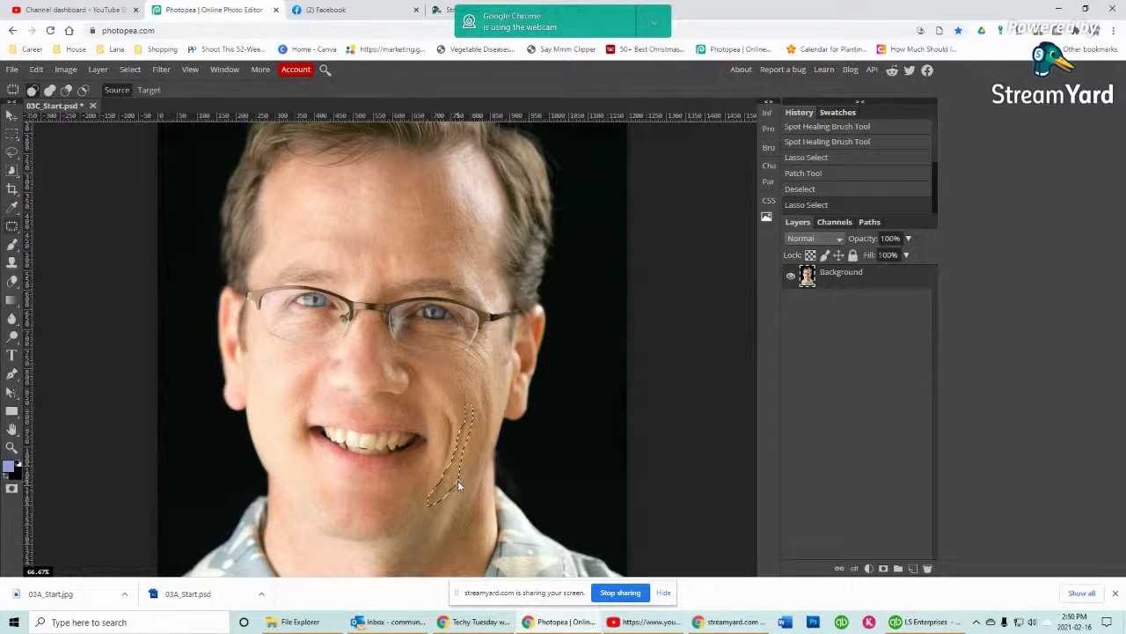
drag(457, 481, 503, 429)
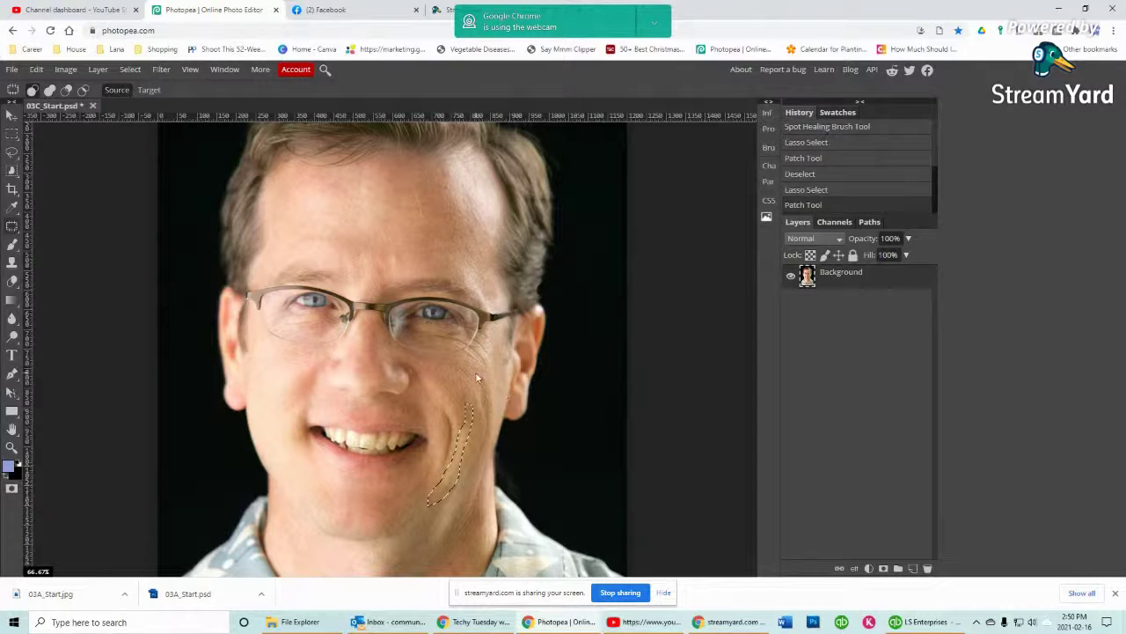
key(ctrl+d)
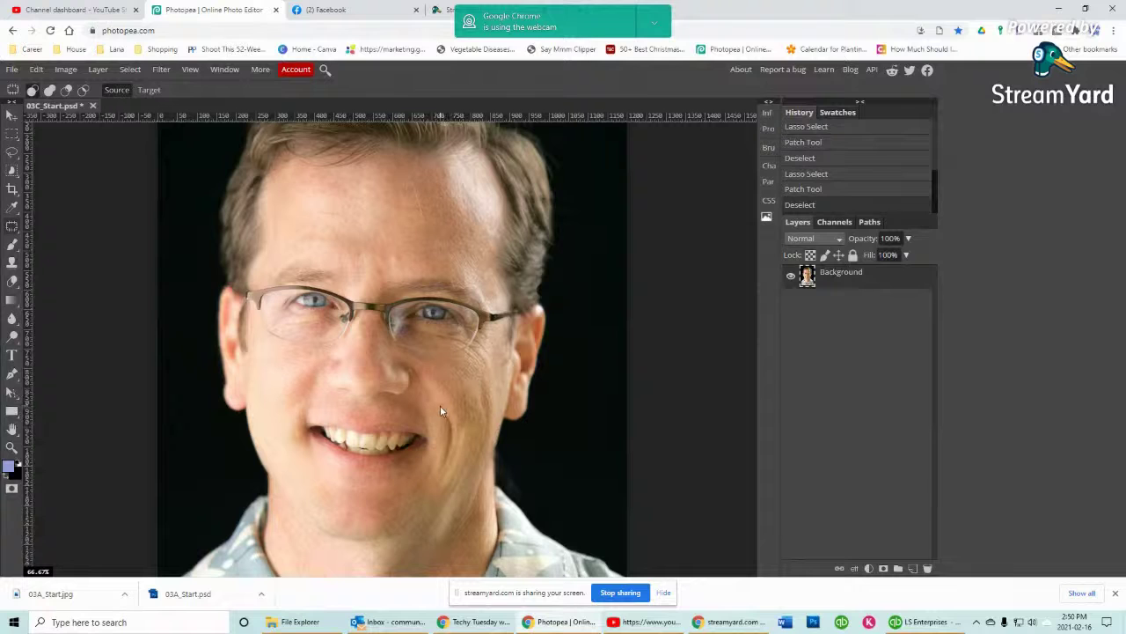
Step: Outline the inner smile crease beside the mouth at the image's right and patch it with nearby cheek skin
drag(434, 451, 442, 481)
drag(461, 433, 446, 405)
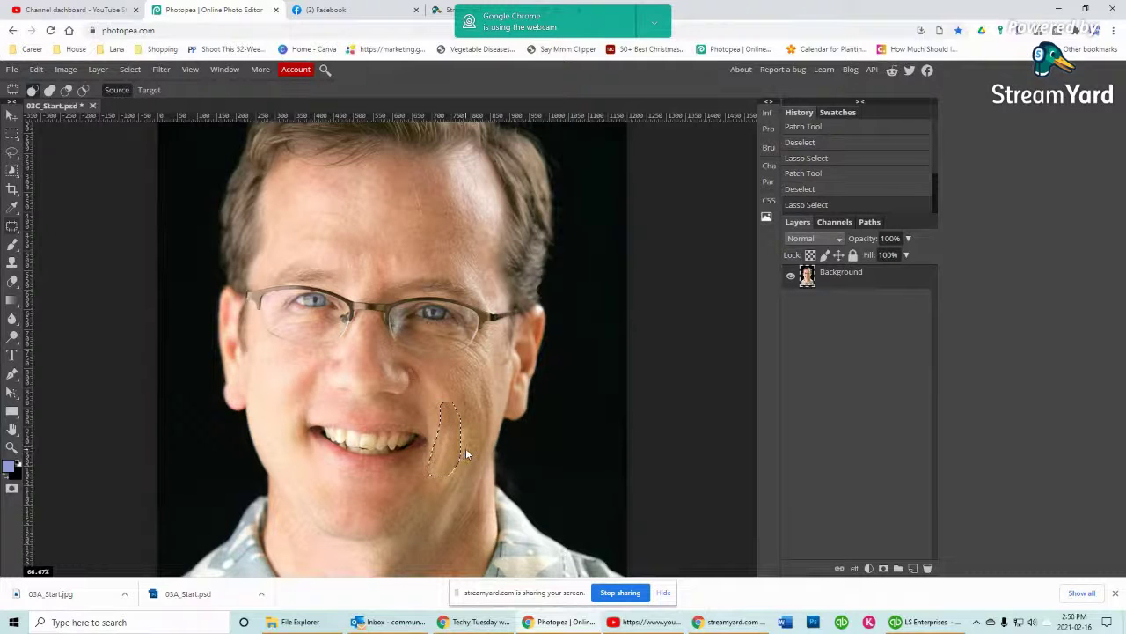
drag(449, 469, 449, 456)
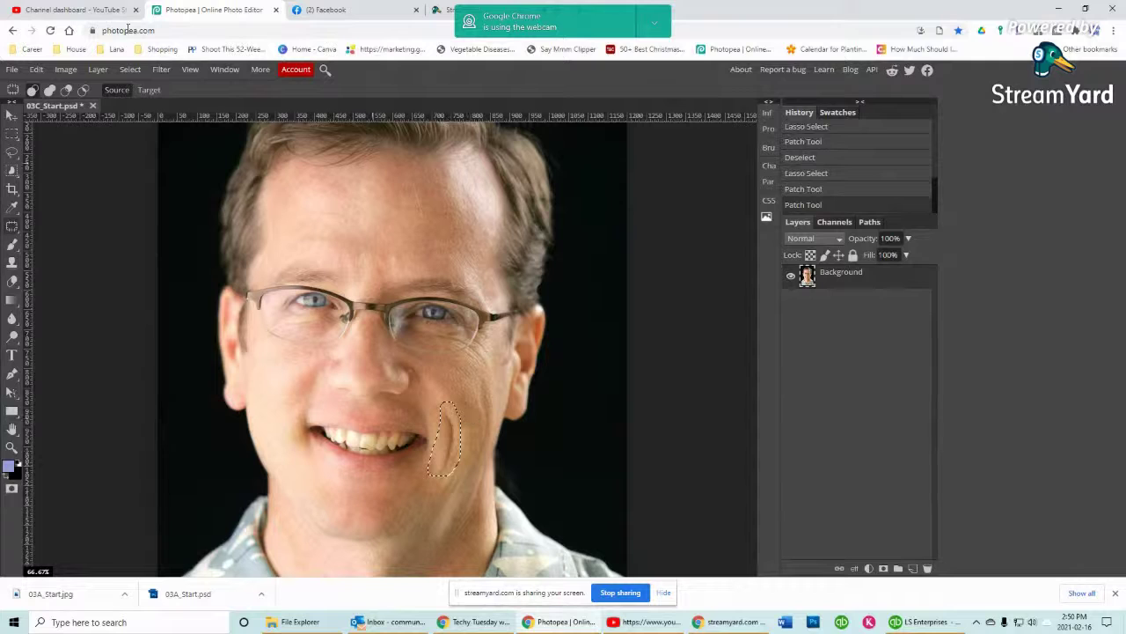
Step: Smooth the remaining crease inside the cheek selection with the Spot Healing Brush, then deselect the area
right_click(12, 227)
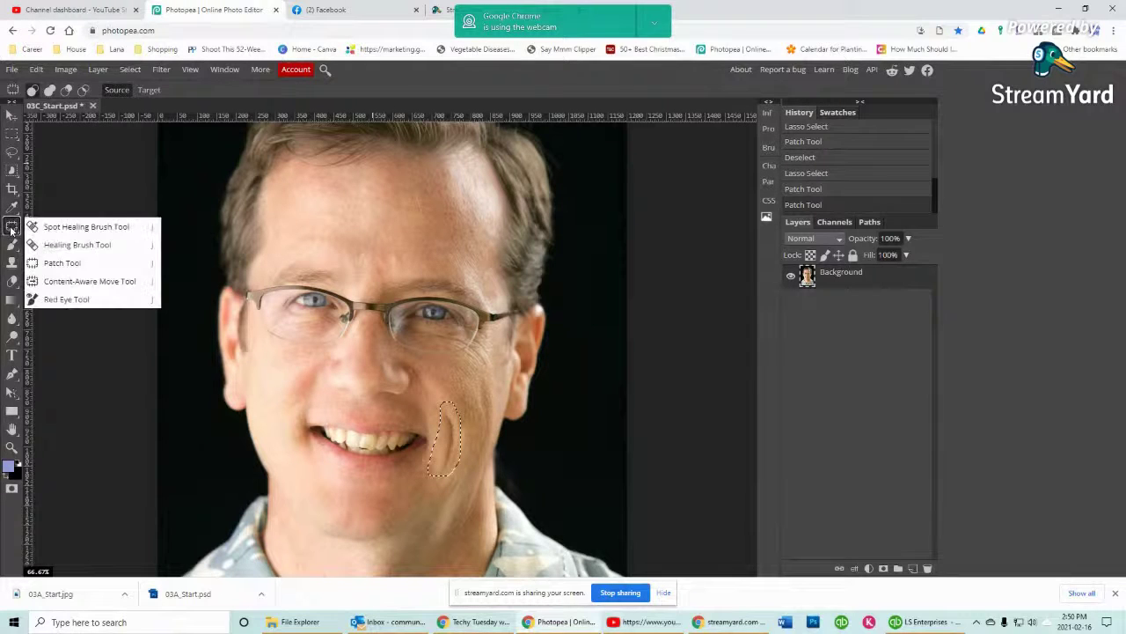
click(87, 227)
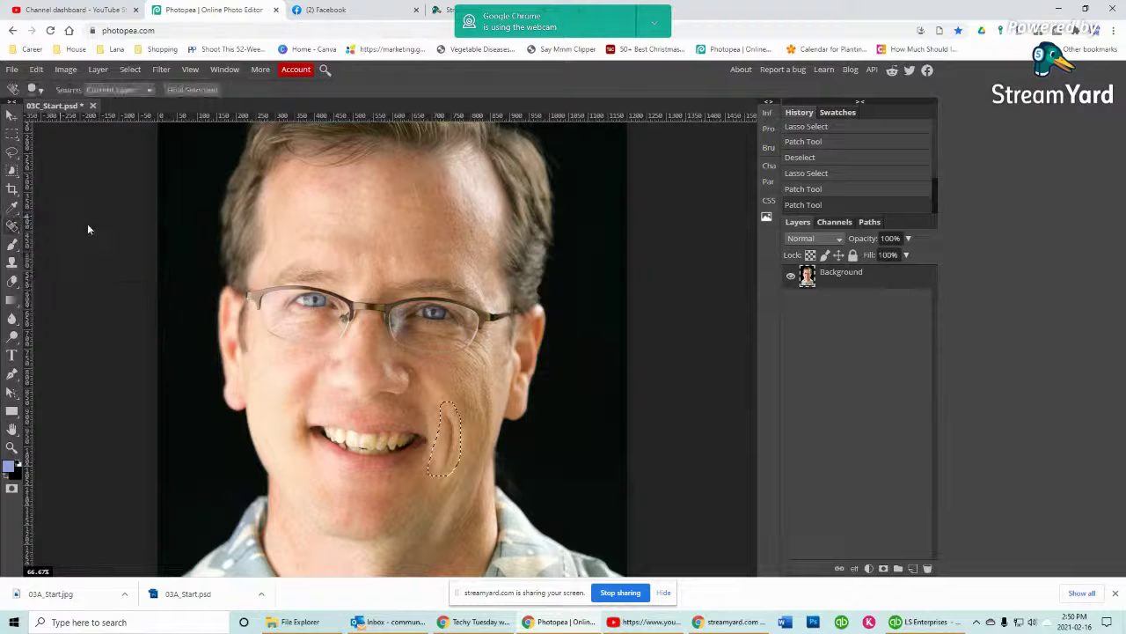
mouse_move(448, 434)
mouse_down()
mouse_move(447, 410)
mouse_move(450, 451)
mouse_up()
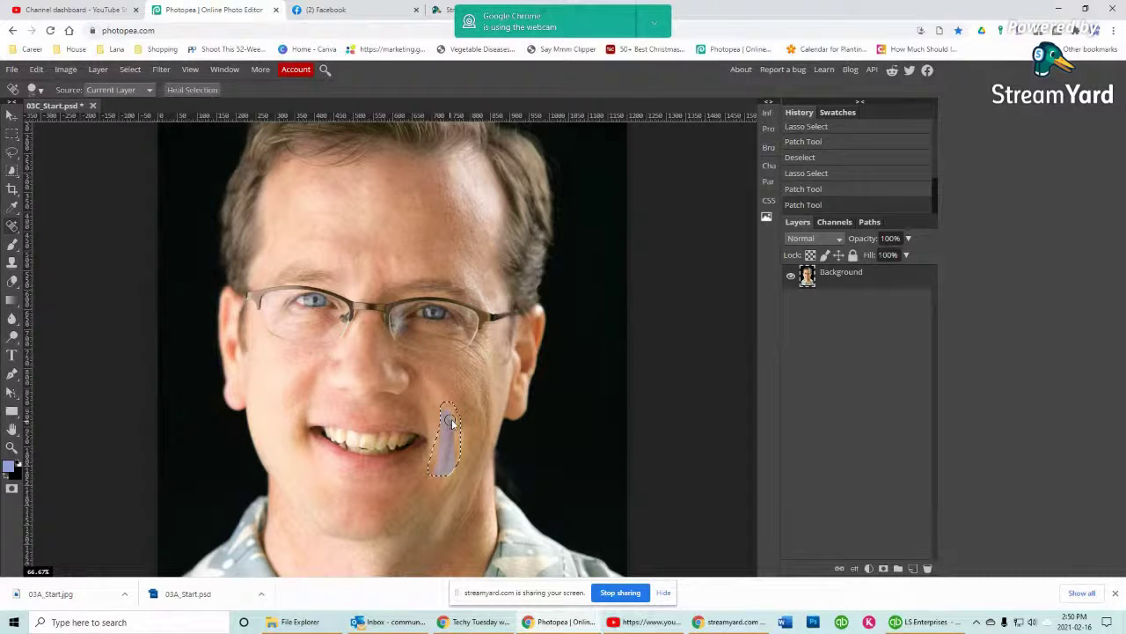
drag(451, 422, 465, 377)
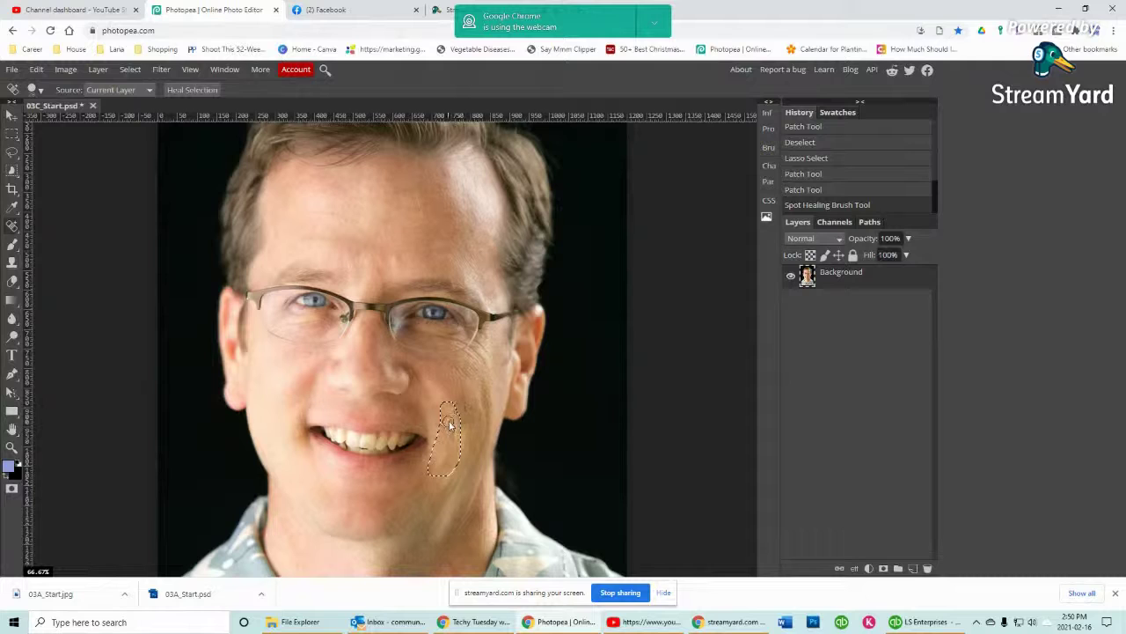
drag(450, 426, 443, 470)
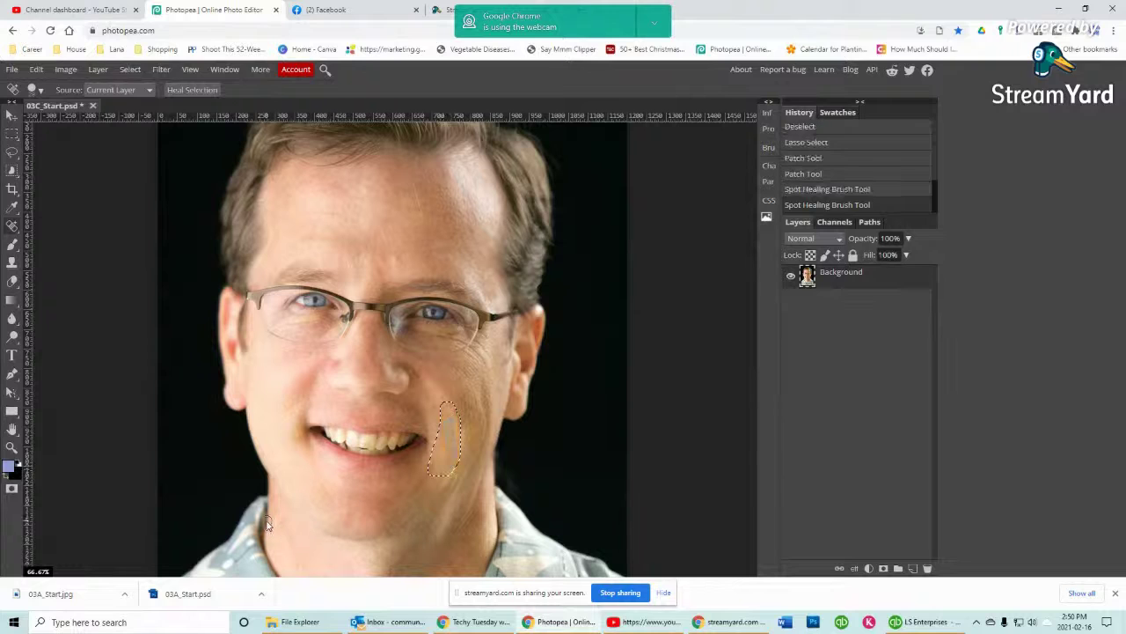
click(124, 73)
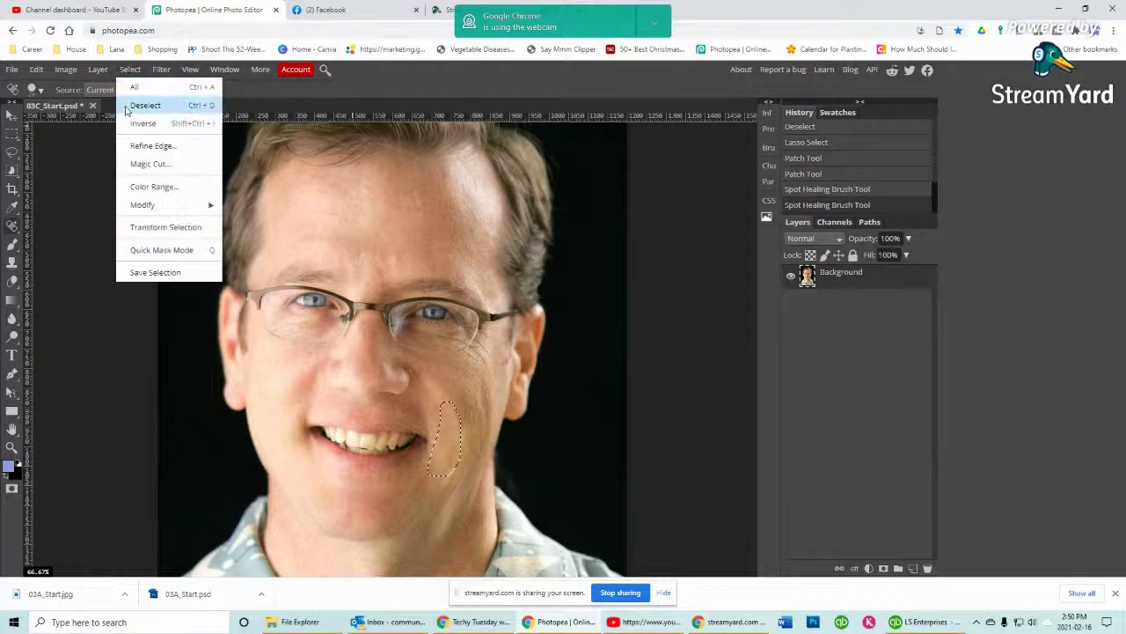
click(127, 106)
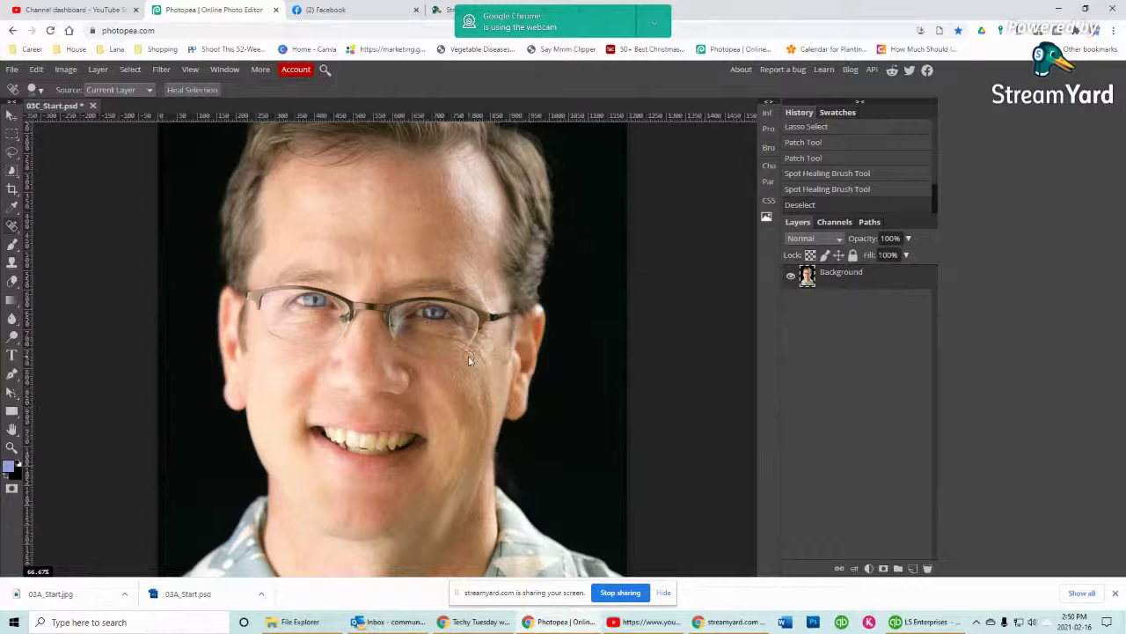
Step: Smooth the fine wrinkles under the eye and on the upper cheek at the image's right with the Spot Healing Brush
drag(470, 348, 487, 369)
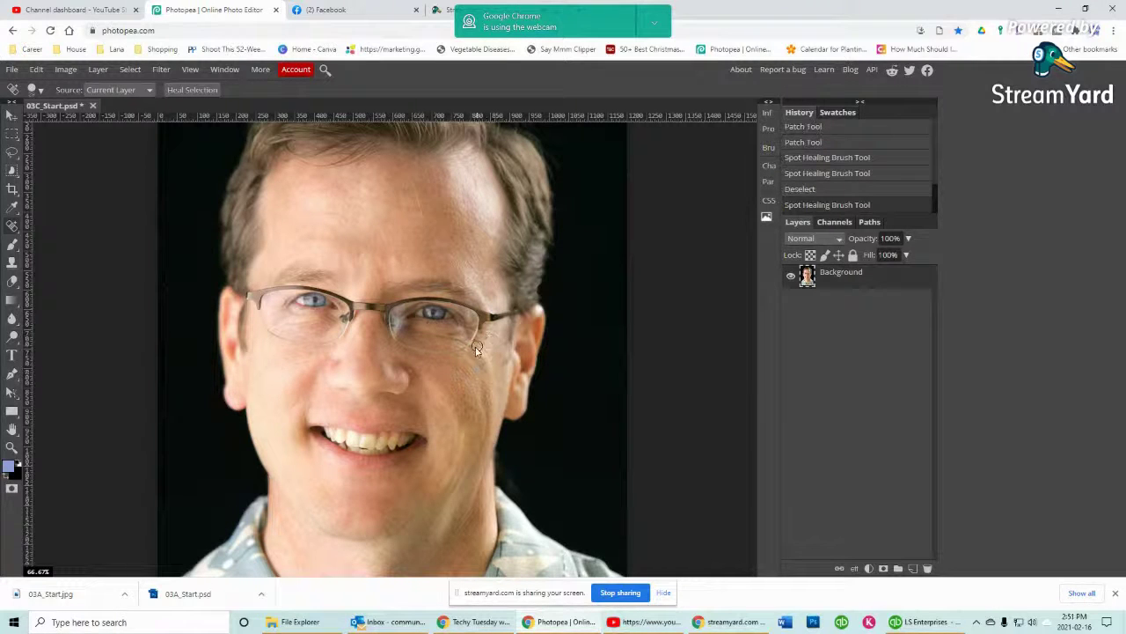
drag(475, 344, 493, 359)
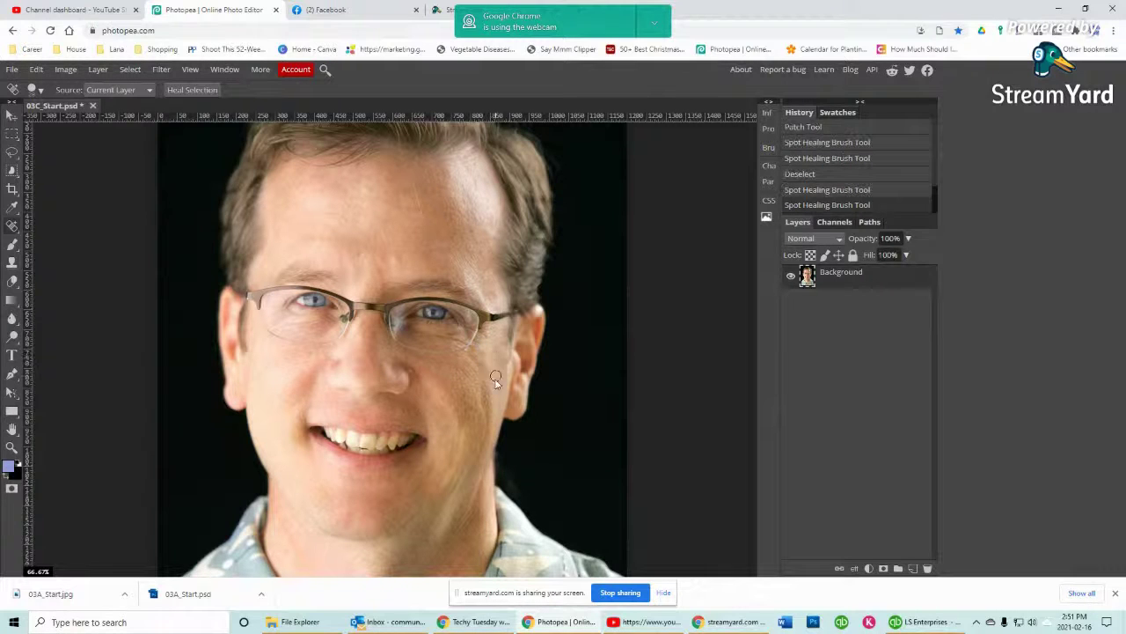
drag(479, 392, 465, 367)
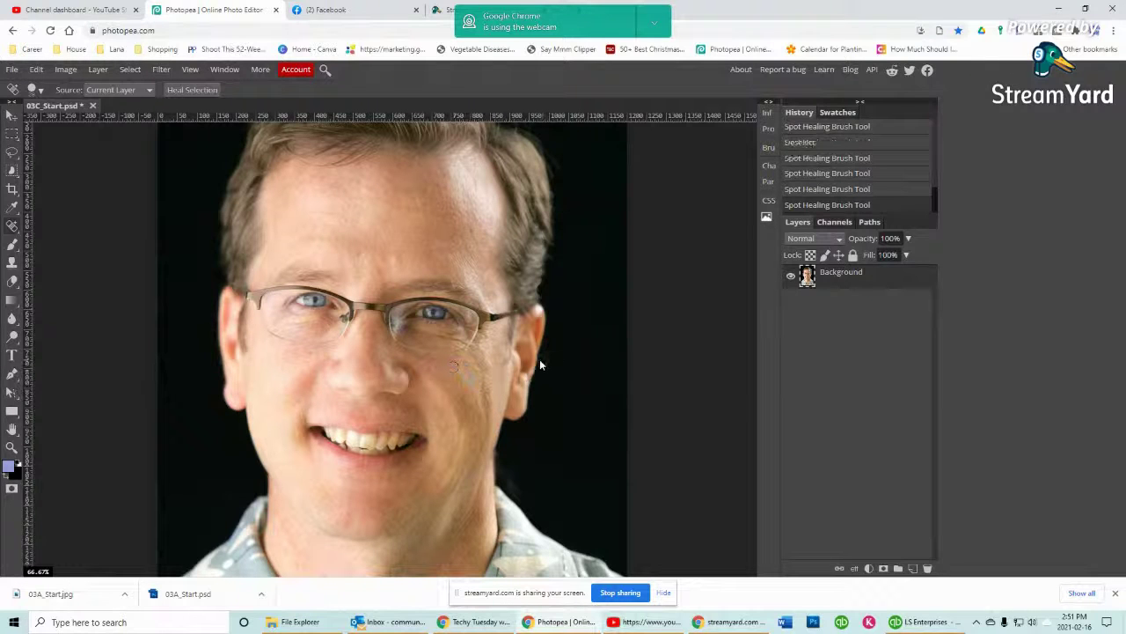
Step: Compare the retouched portrait with its originally opened state in the history, then return to the latest healing state
scroll(895, 161, up, 3)
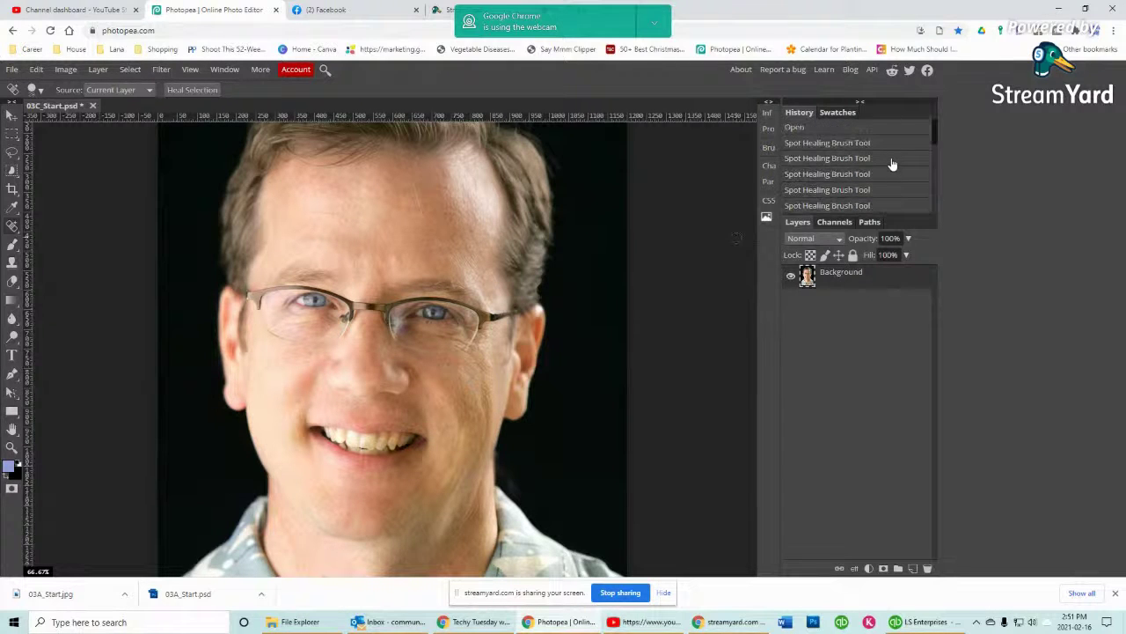
click(840, 128)
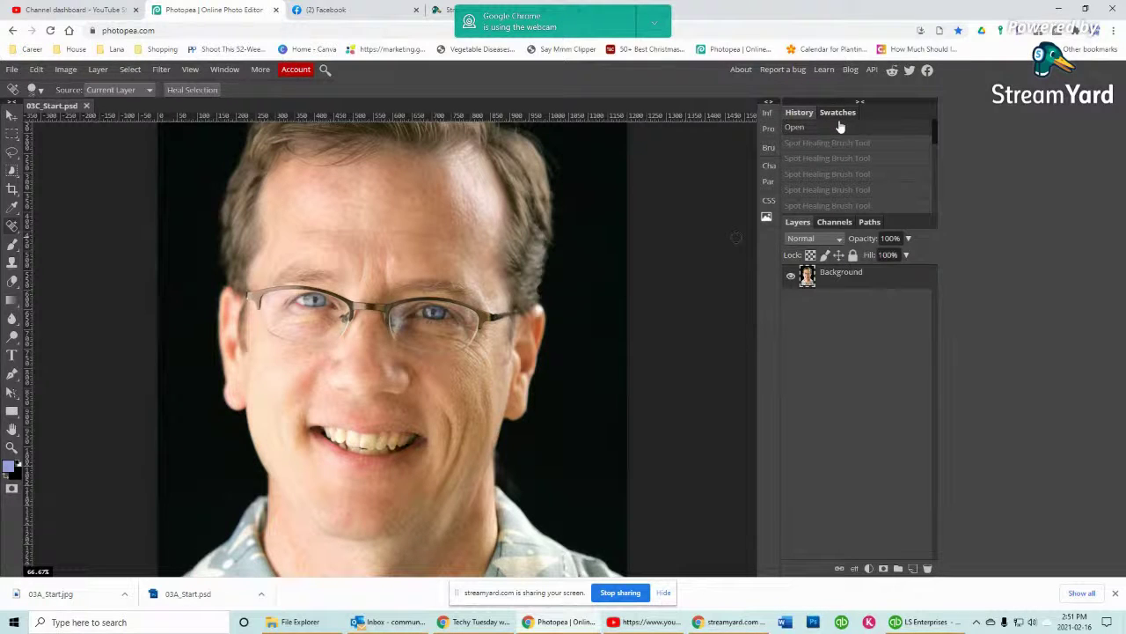
scroll(863, 150, down, 2)
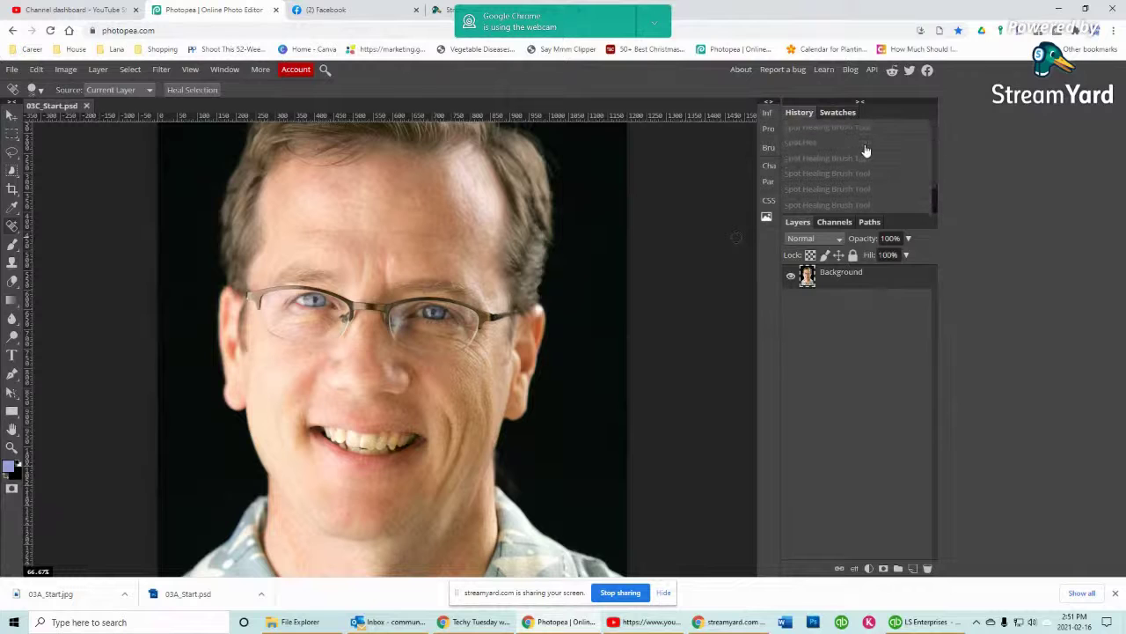
click(819, 206)
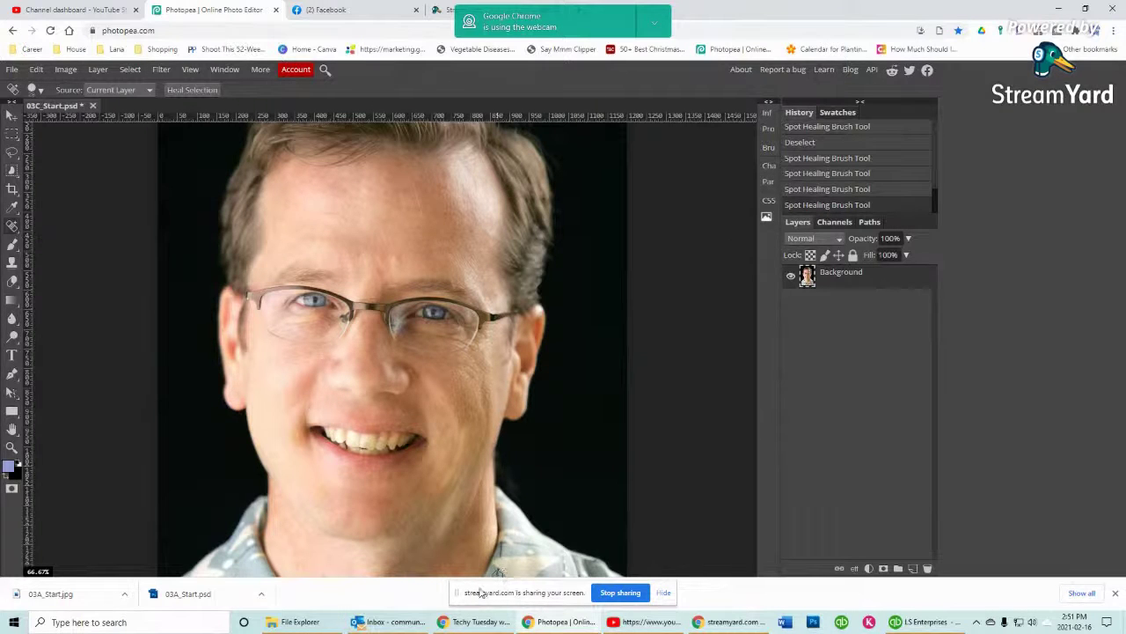
Step: Switch to the StreamYard broadcast studio
click(448, 10)
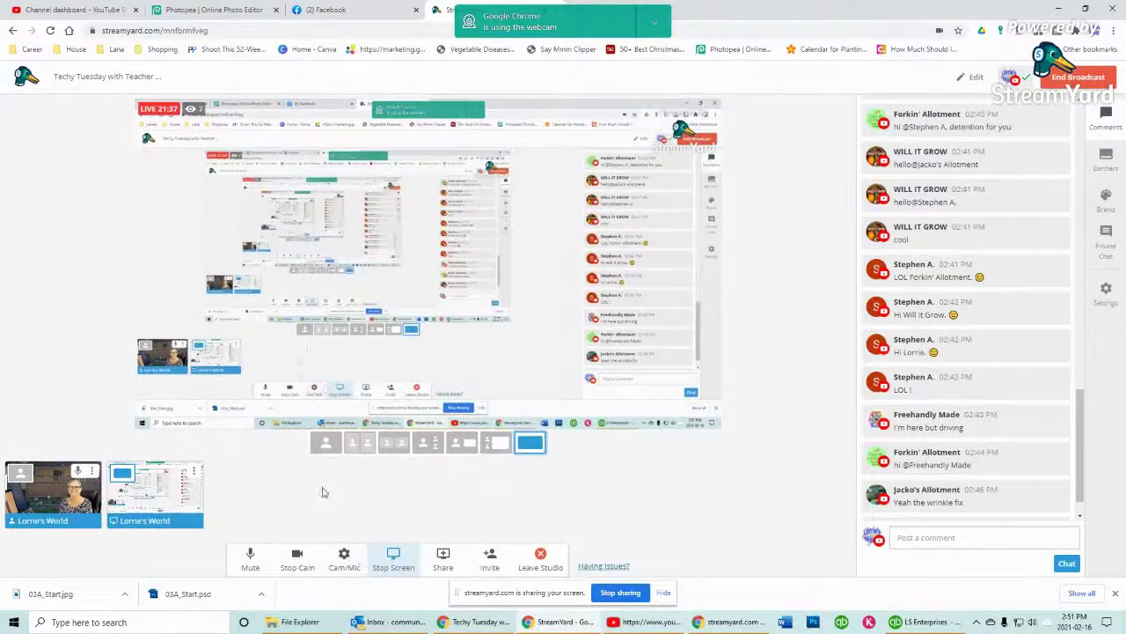